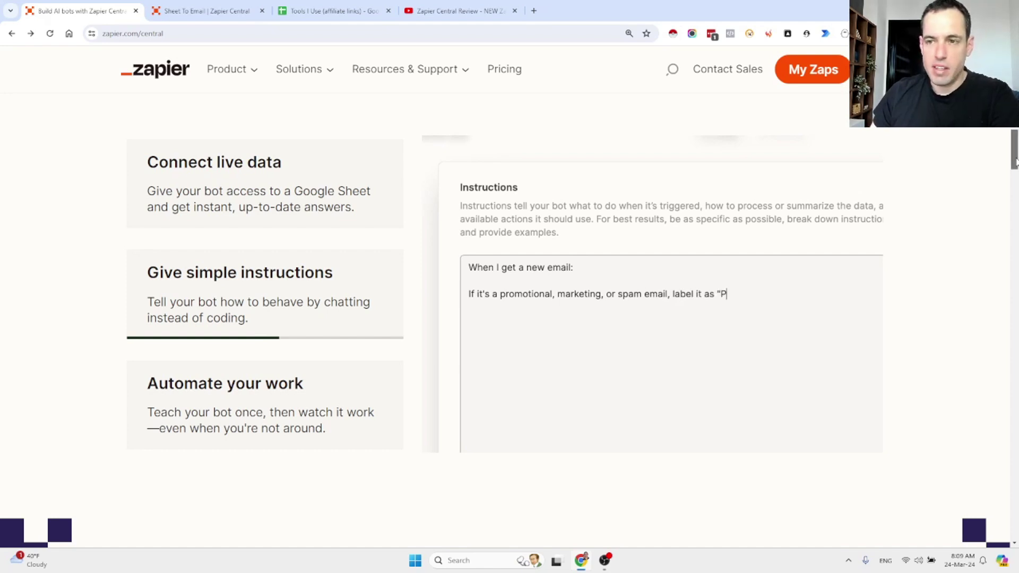
Scroll the Zapier Central web page back up to the 'With Central' demo section.
drag(1015, 162, 1013, 154)
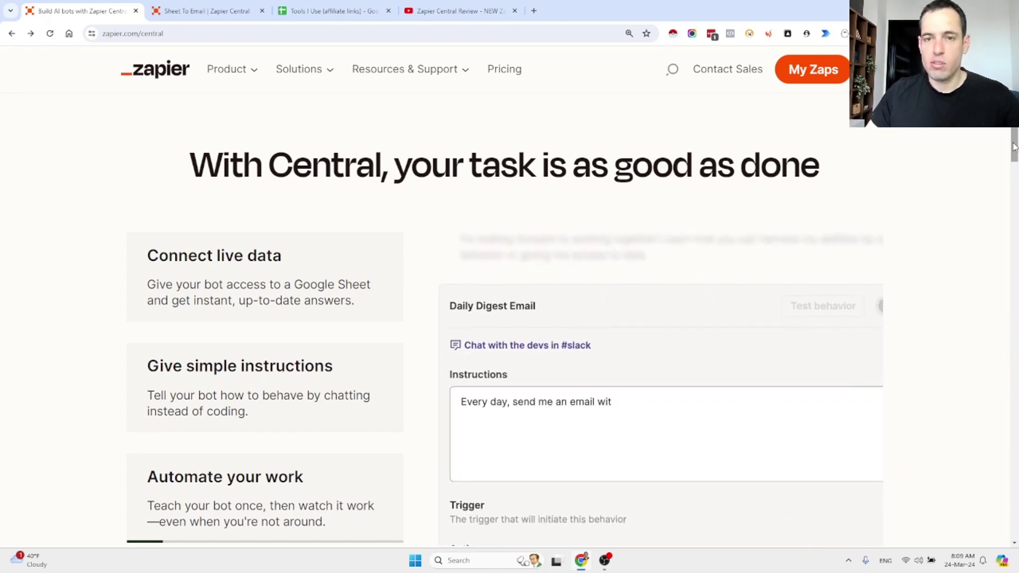
scroll(1014, 146, down, 1)
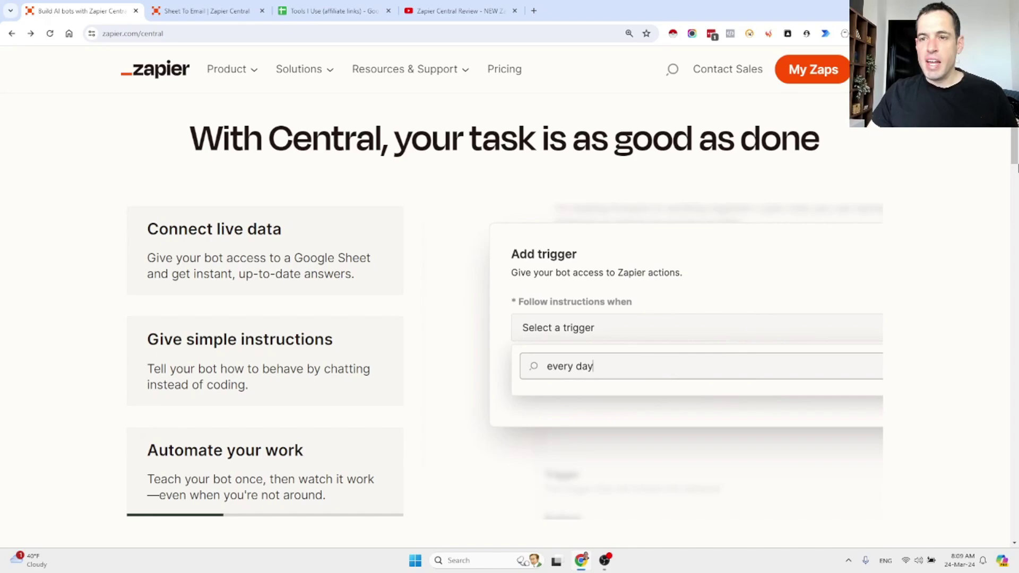
drag(1017, 169, 1015, 509)
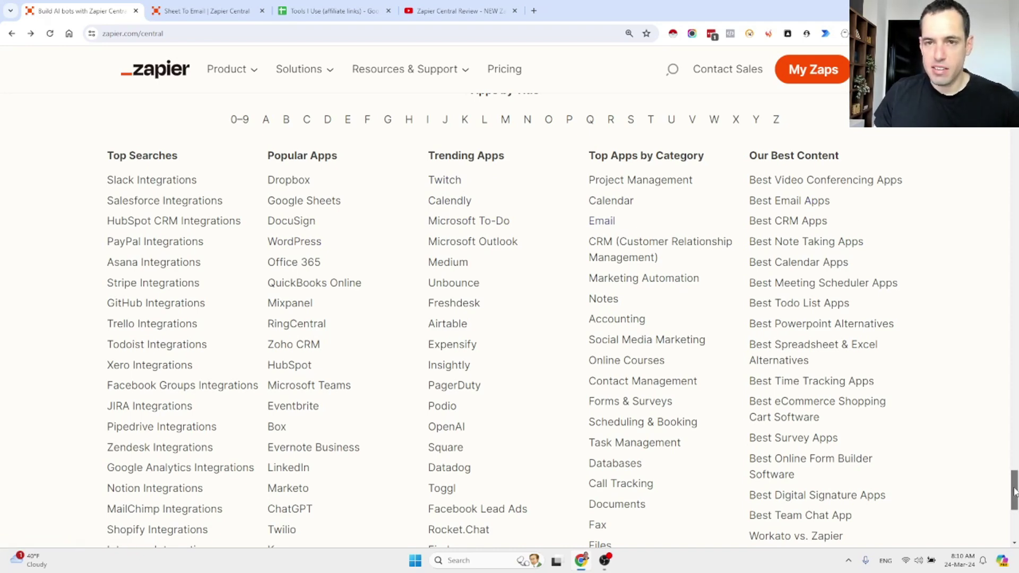
drag(1015, 489, 1014, 417)
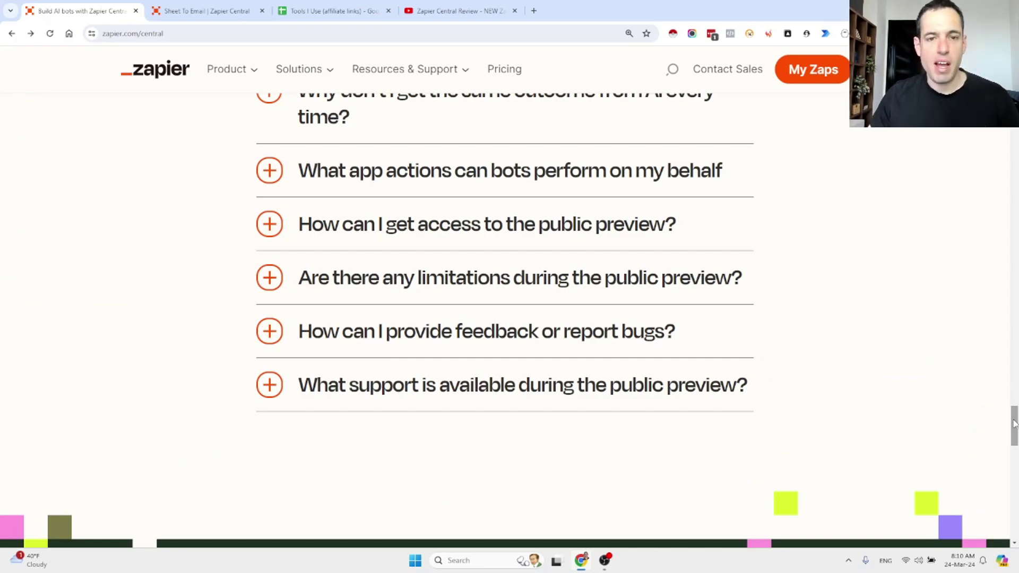
drag(1014, 423, 1015, 145)
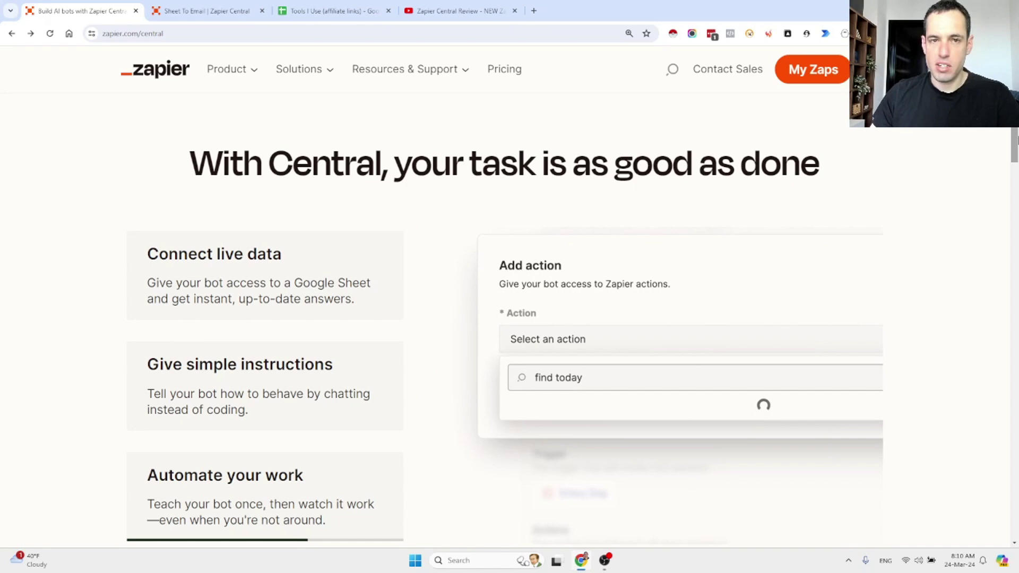
From the Sheet To Email bot, create a new bot, rename it 'Demo Bot', and focus the message box.
click(206, 12)
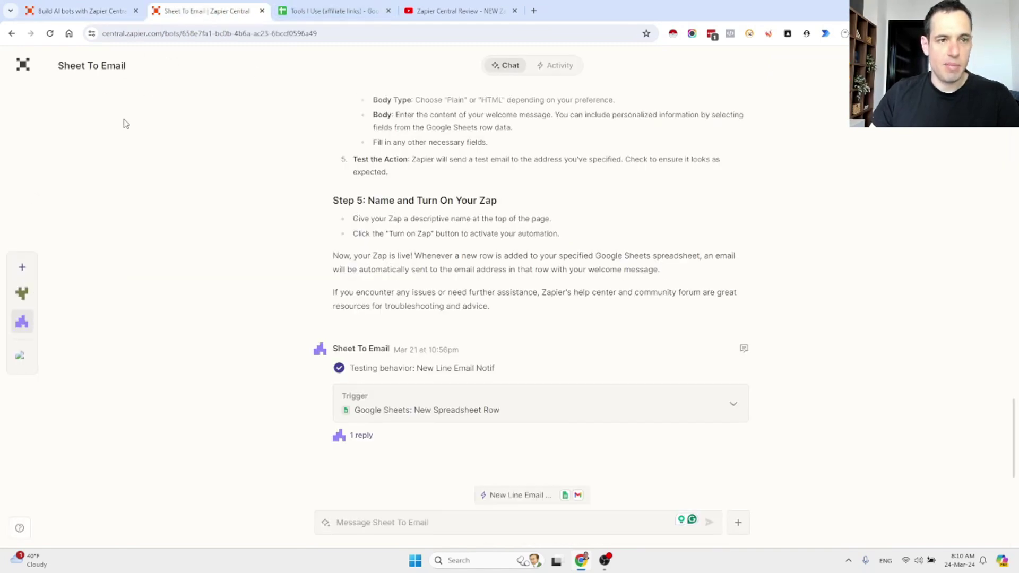
click(91, 264)
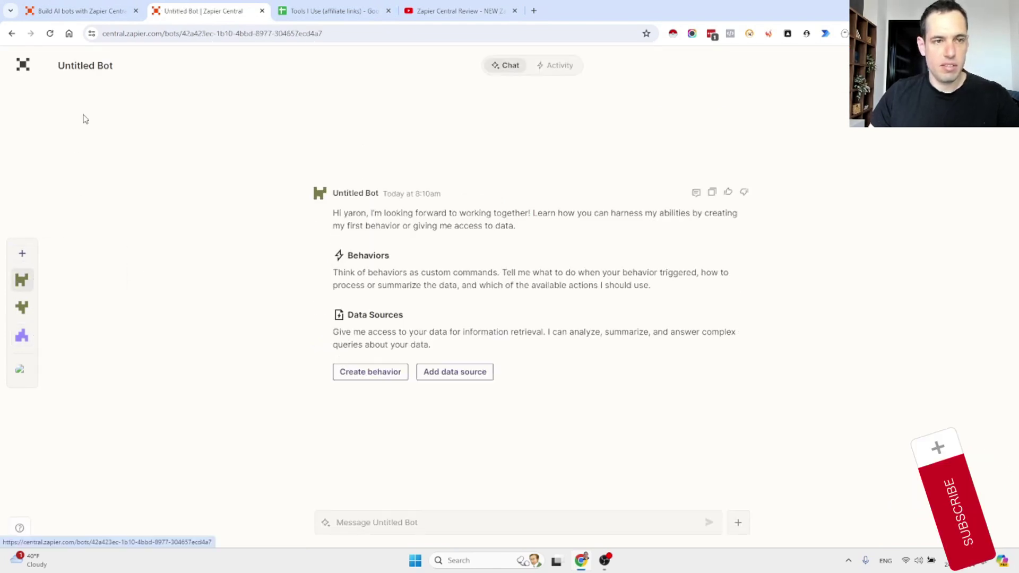
triple_click(91, 69)
text(Dem)
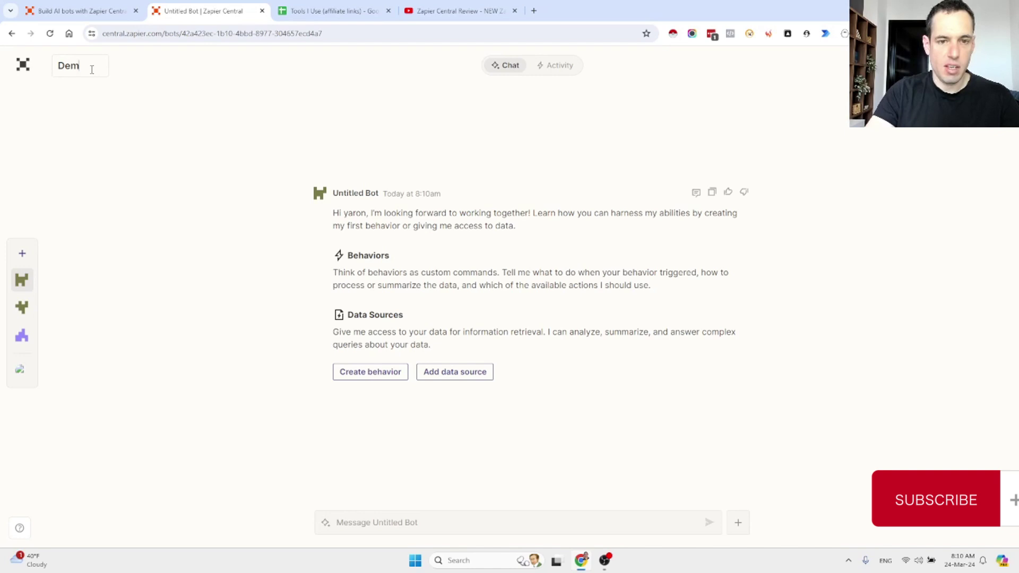
text(o Bot)
key(Return)
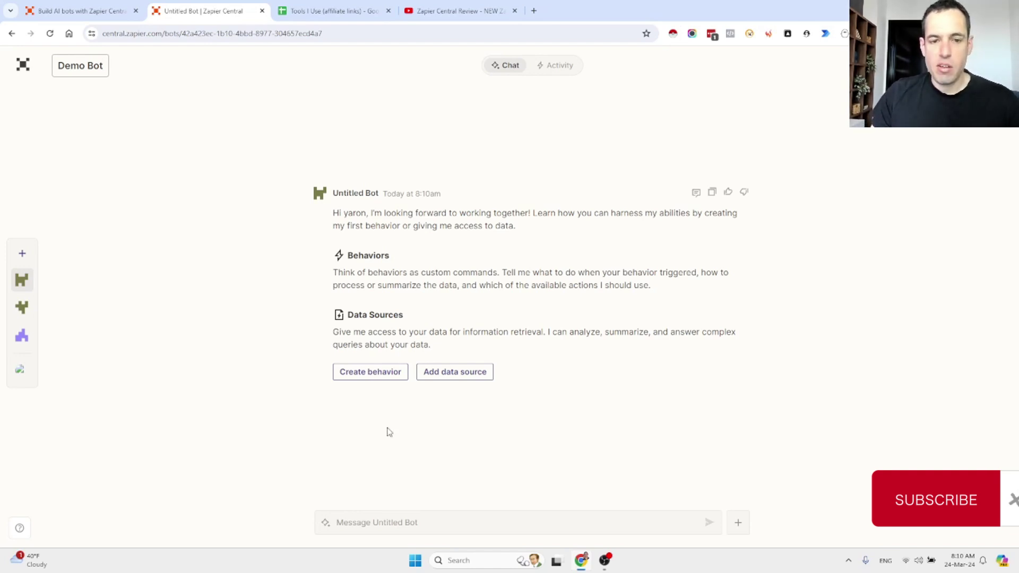
click(390, 523)
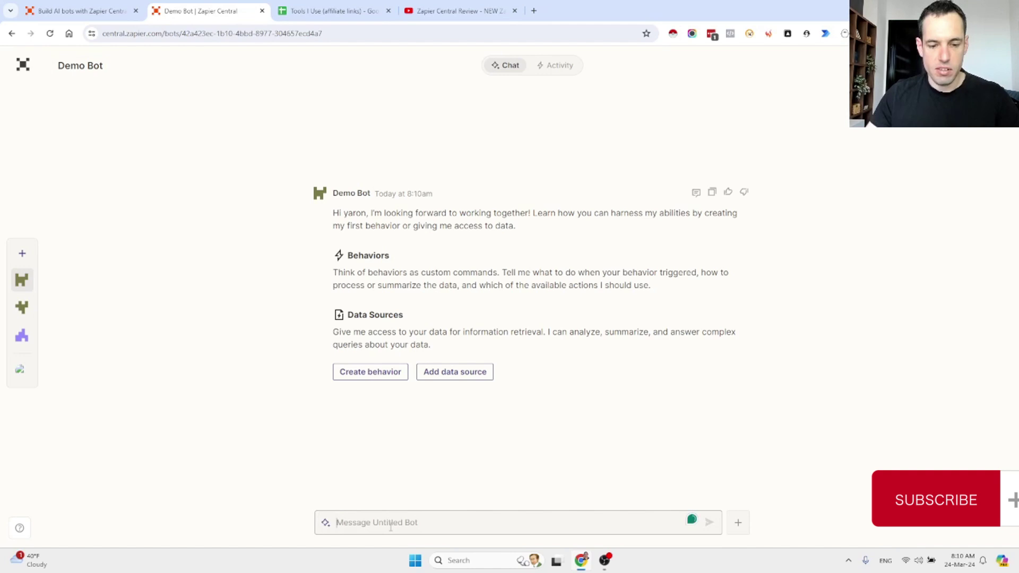
Ask Demo Bot to send an email whenever a new row is added to the spreadsheet.
text(When ever a new row is added to my spre)
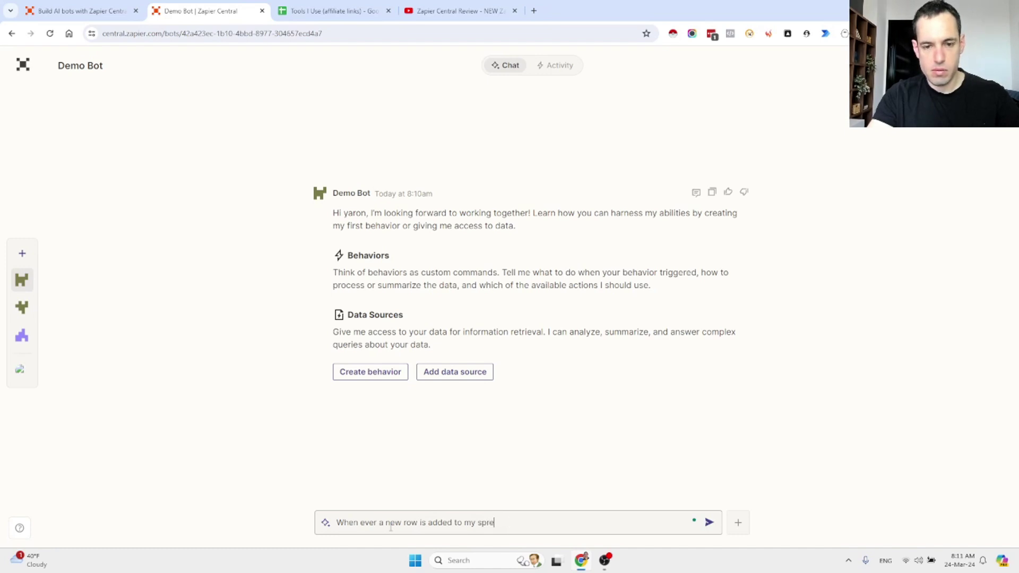
text(adsheet )
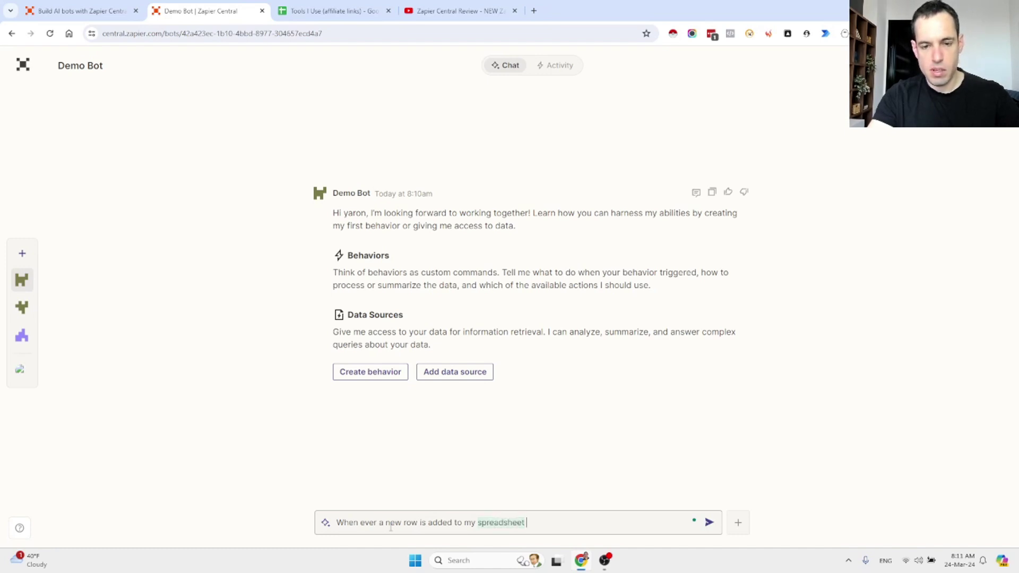
text(sned)
key(BackSpace)
key(BackSpace)
key(BackSpace)
text(en)
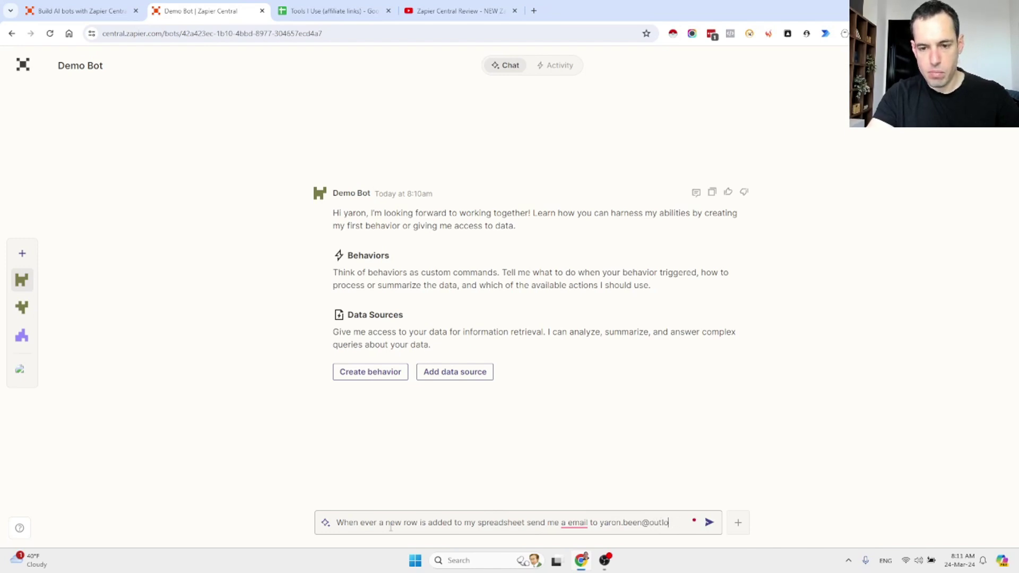
key(Return)
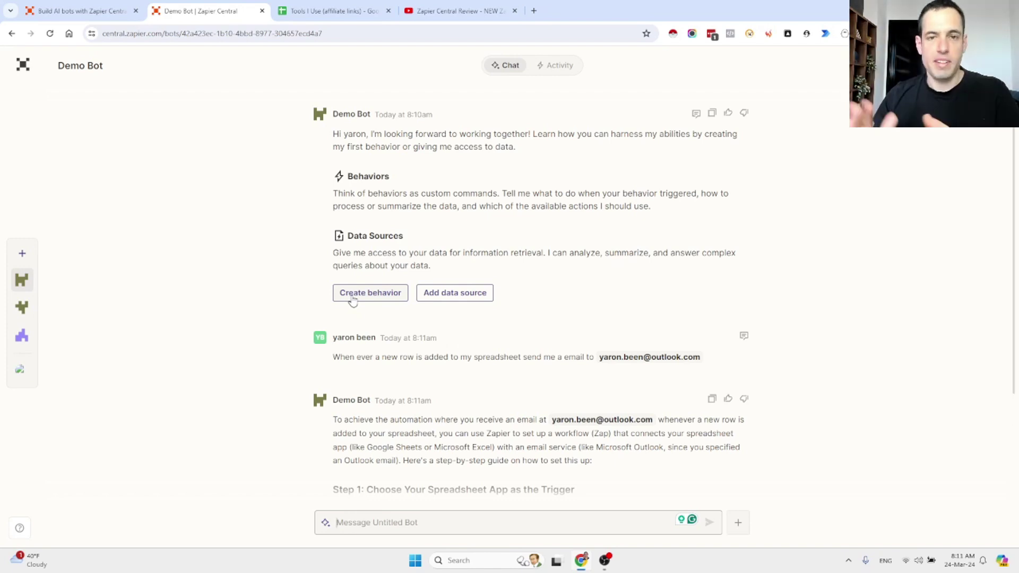
click(485, 295)
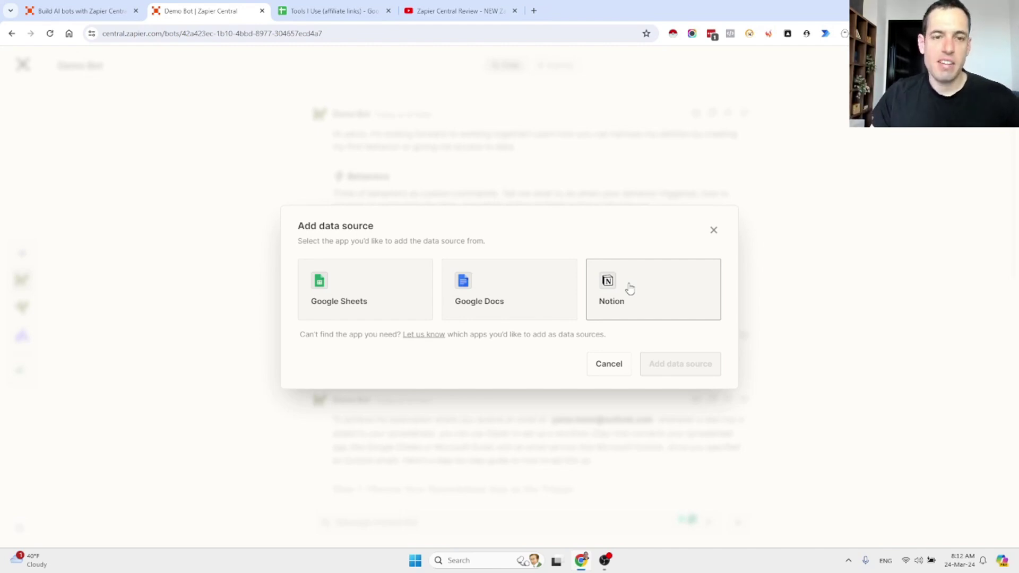
click(714, 231)
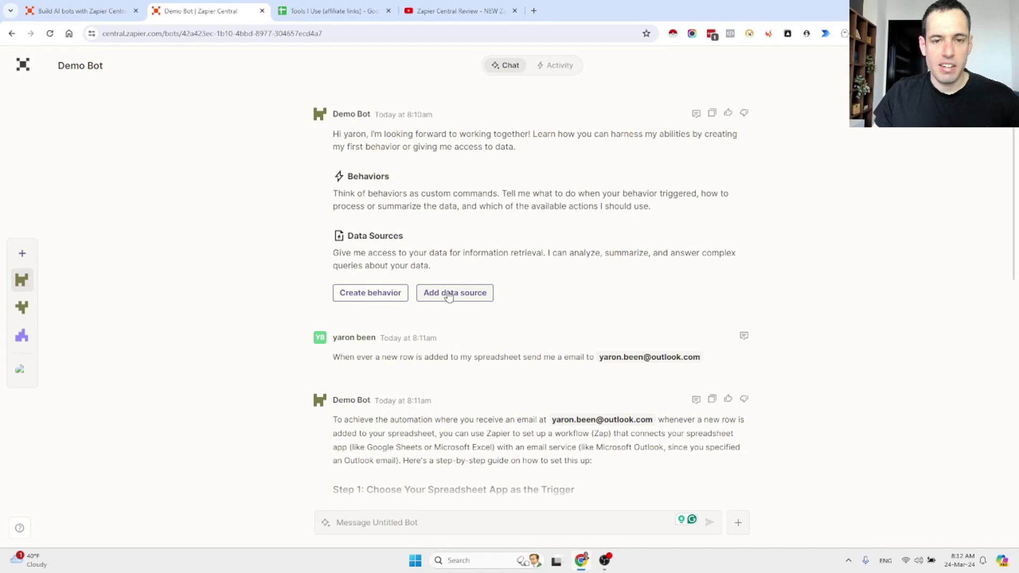
scroll(390, 299, down, 1)
scroll(388, 286, down, 1)
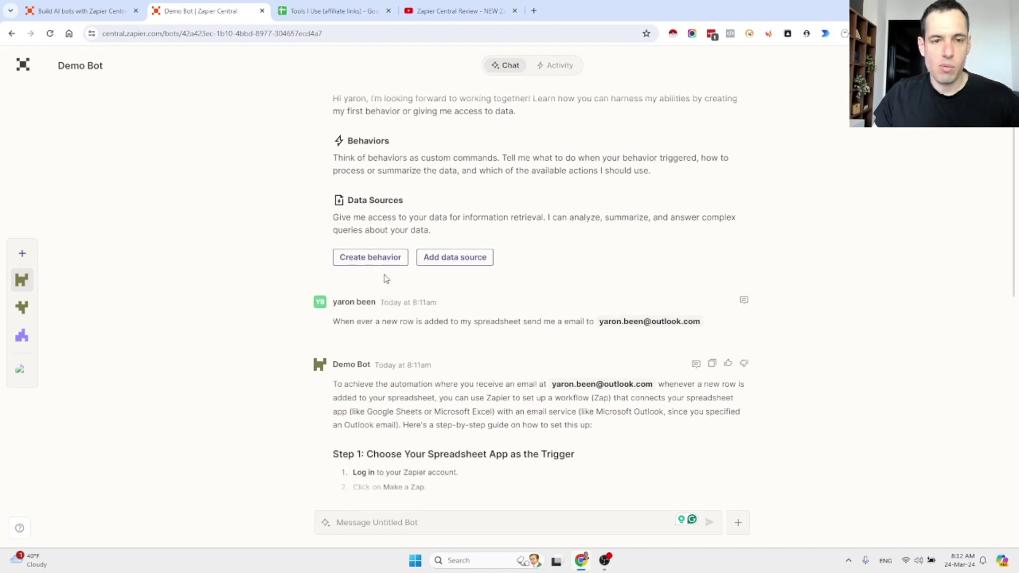
scroll(389, 317, down, 4)
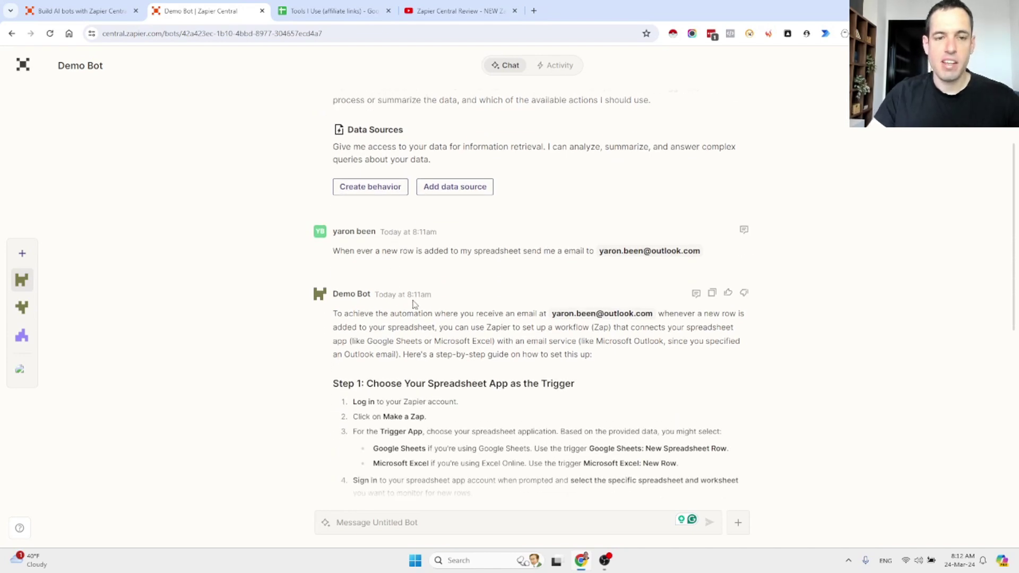
scroll(414, 304, down, 2)
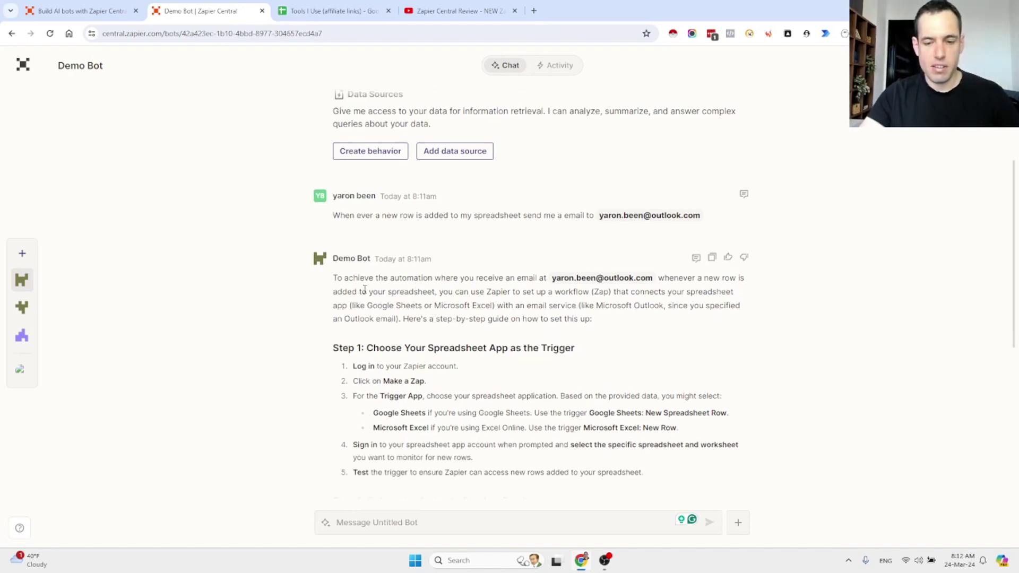
key(ctrl+plus)
key(ctrl+plus)
key(ctrl+plus)
key(ctrl+plus)
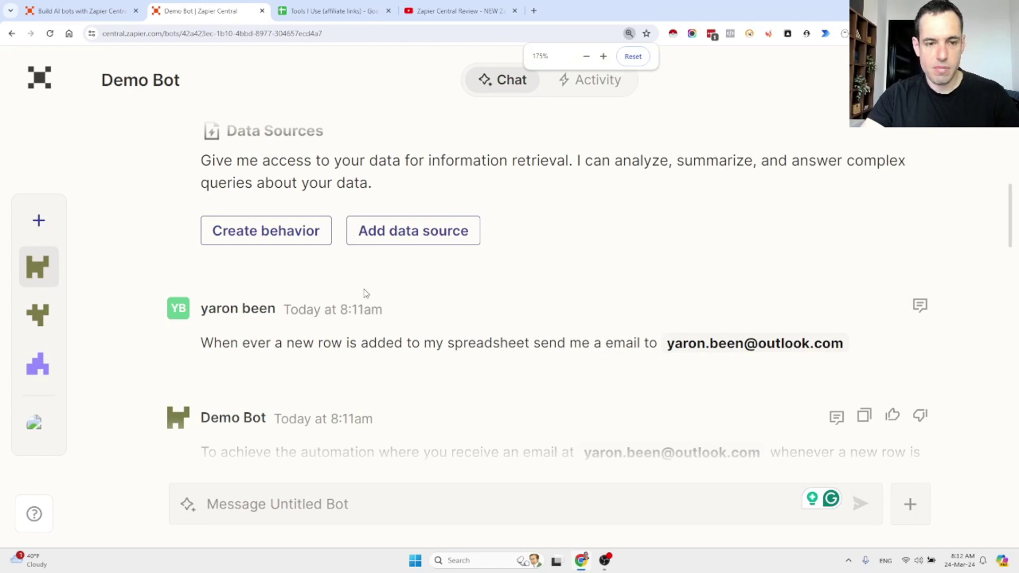
scroll(364, 292, down, 5)
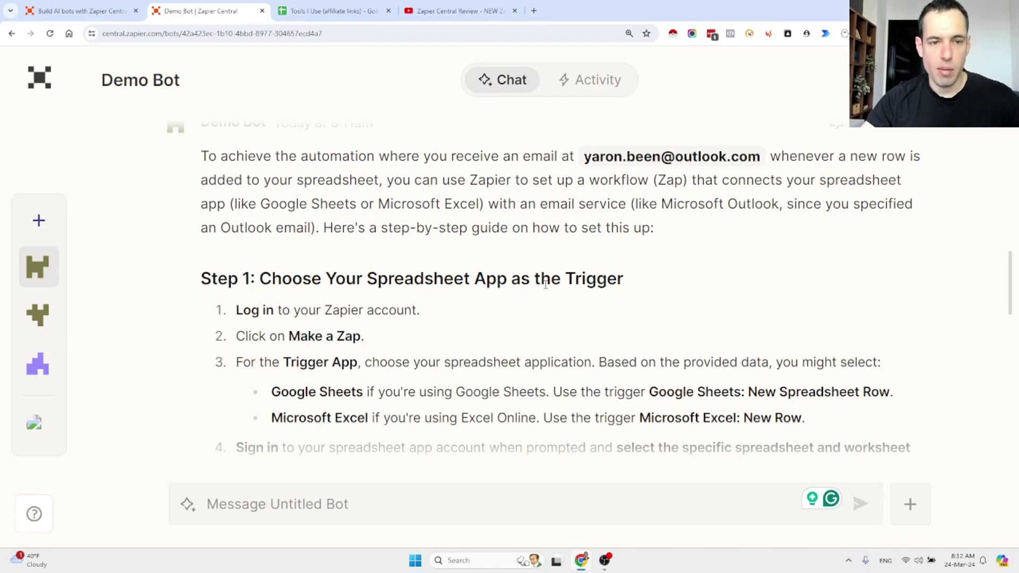
scroll(387, 326, down, 1)
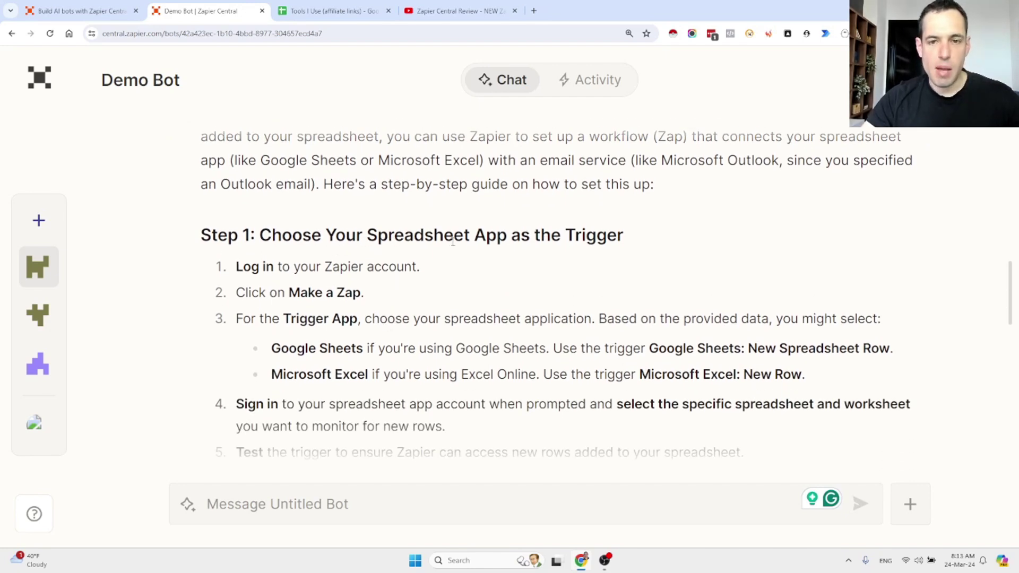
scroll(461, 243, down, 1)
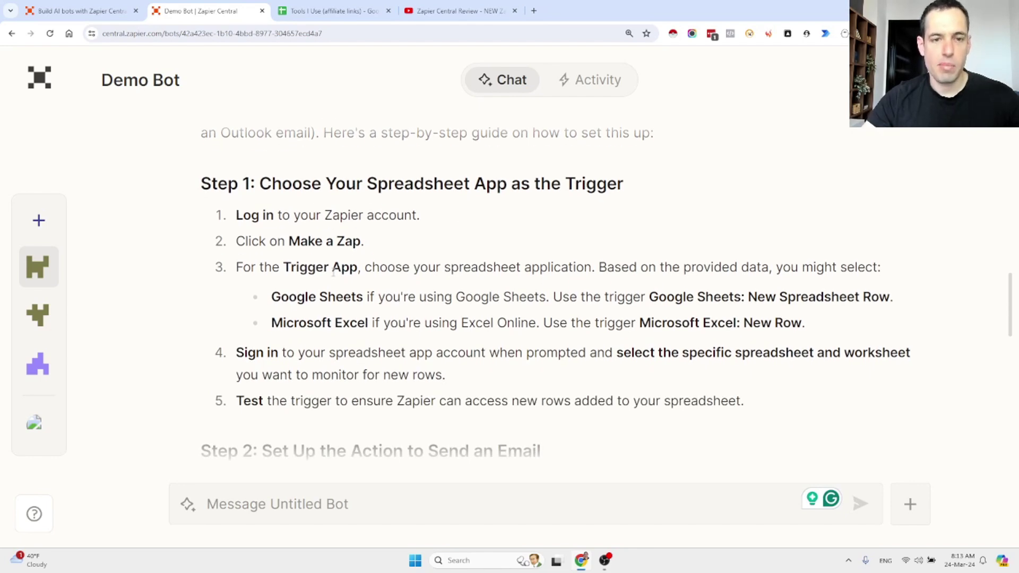
scroll(333, 272, down, 2)
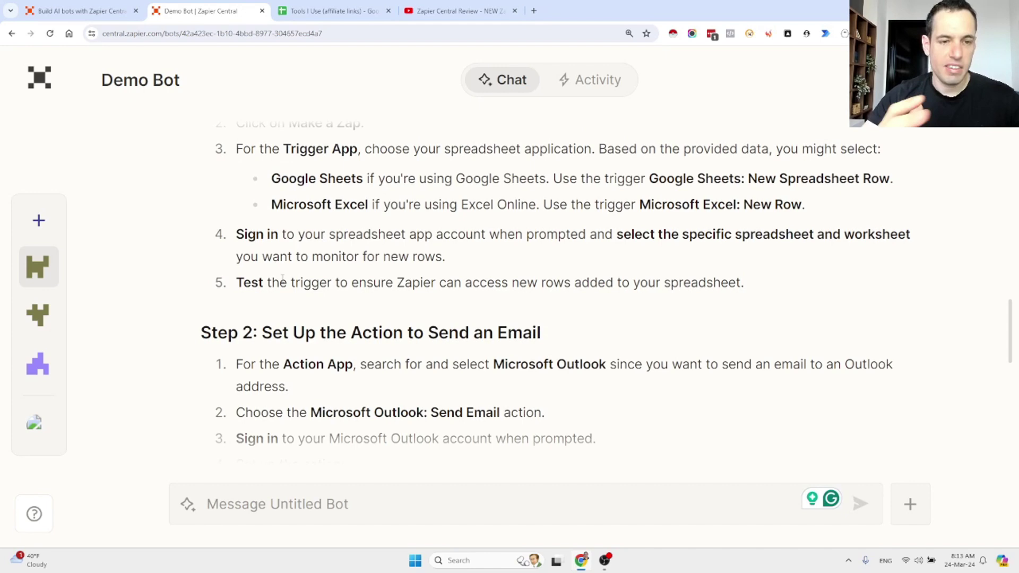
scroll(282, 277, down, 2)
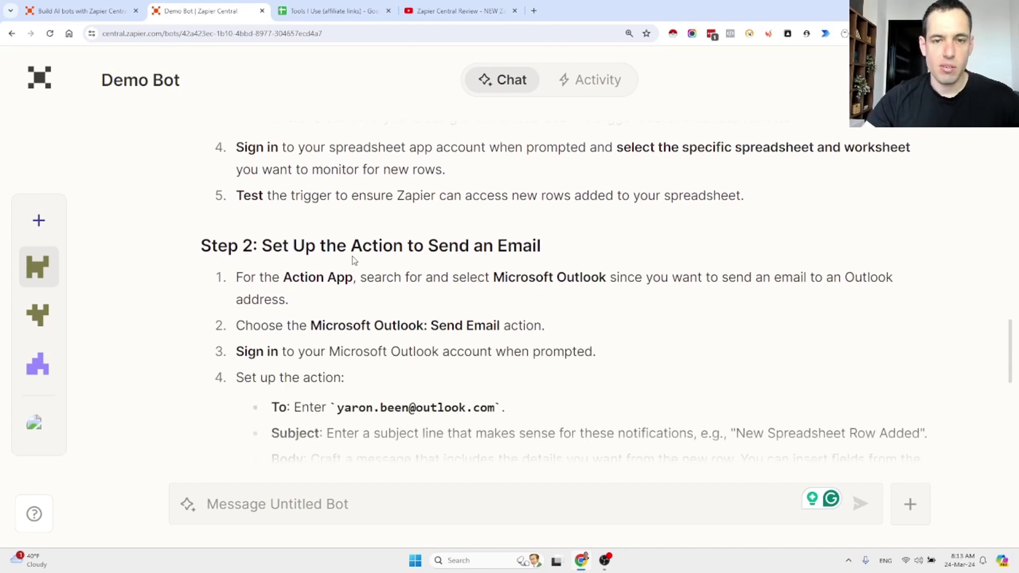
scroll(369, 293, down, 2)
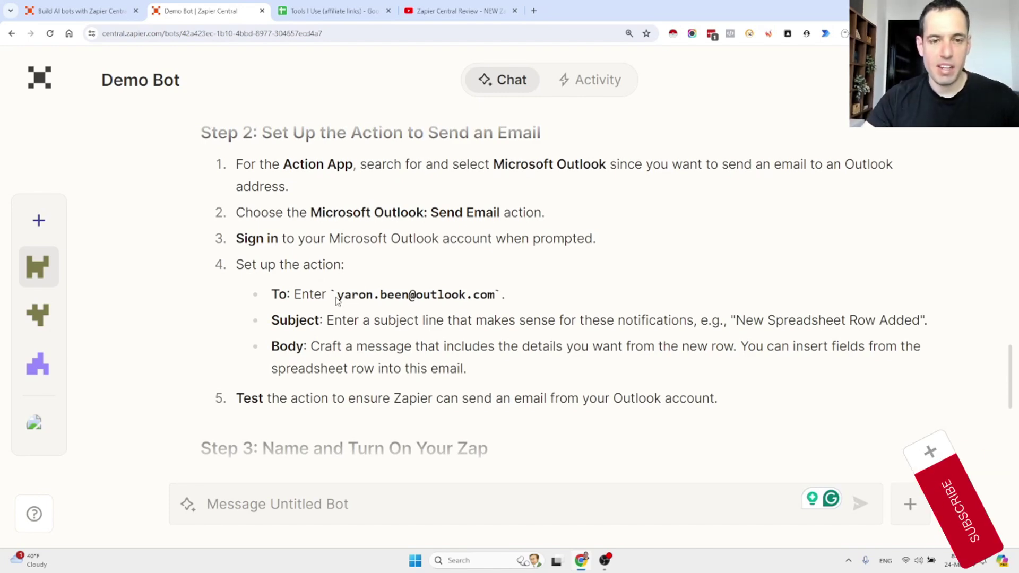
scroll(336, 300, down, 1)
scroll(335, 300, down, 4)
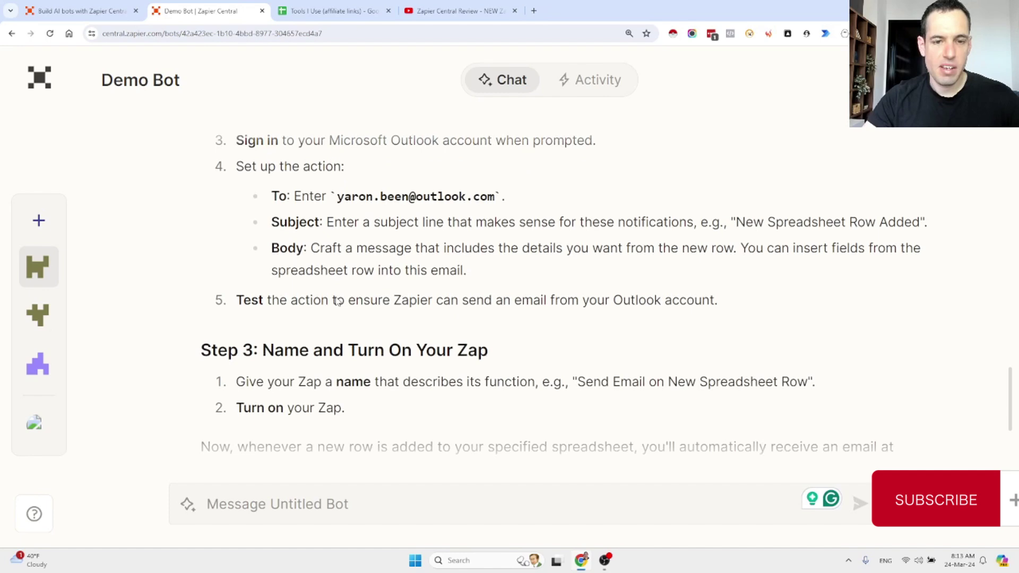
scroll(351, 281, down, 1)
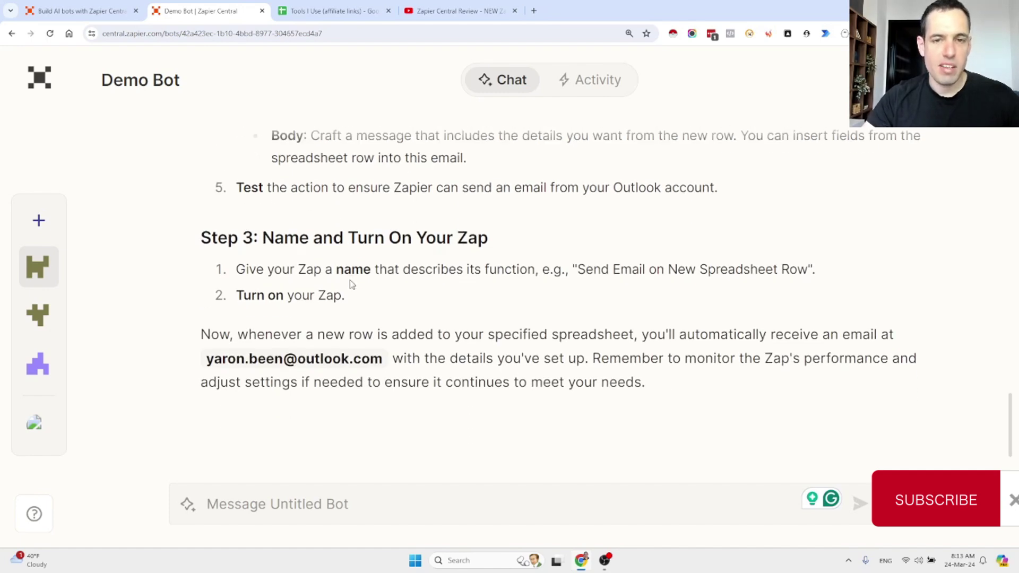
scroll(545, 133, up, 3)
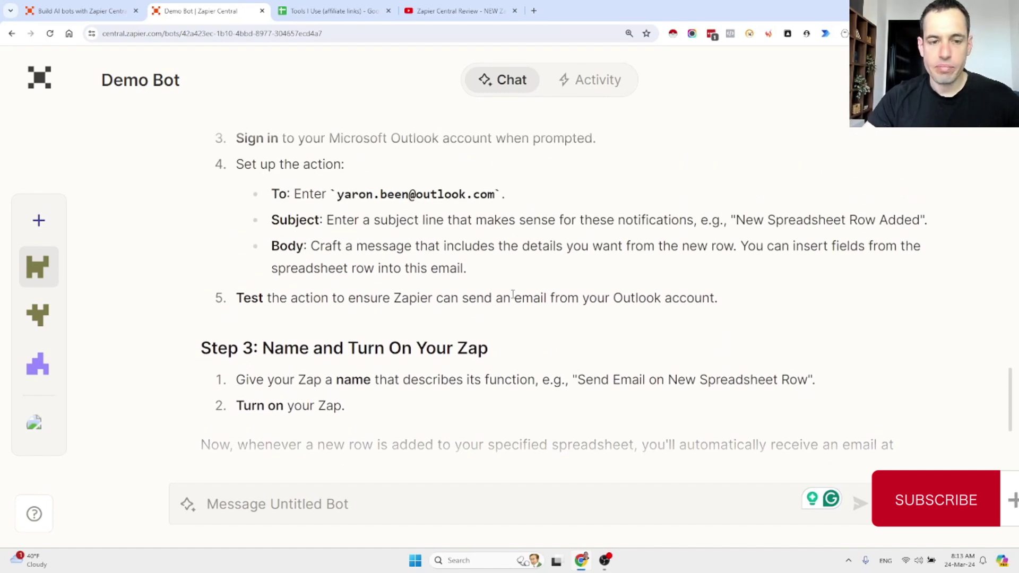
key(ctrl+minus)
scroll(513, 296, up, 3)
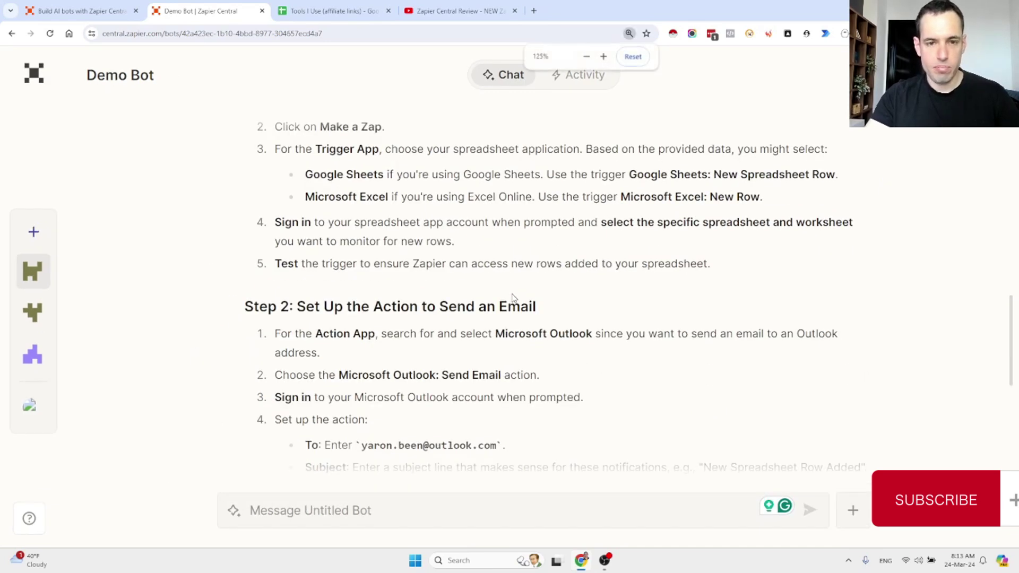
key(ctrl+minus)
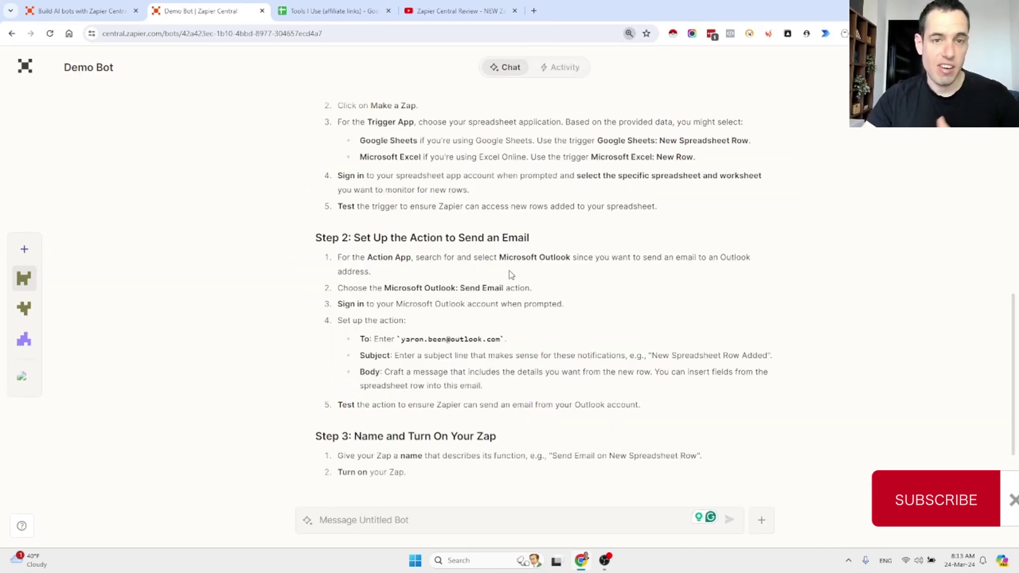
scroll(510, 274, up, 3)
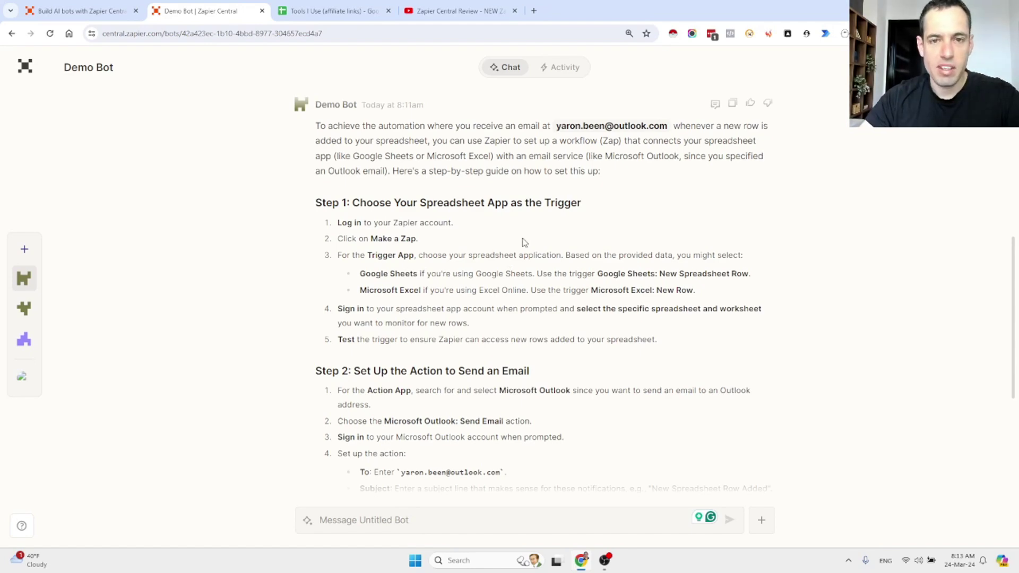
Start a new untitled behavior, then close its still-empty editor.
scroll(524, 242, up, 5)
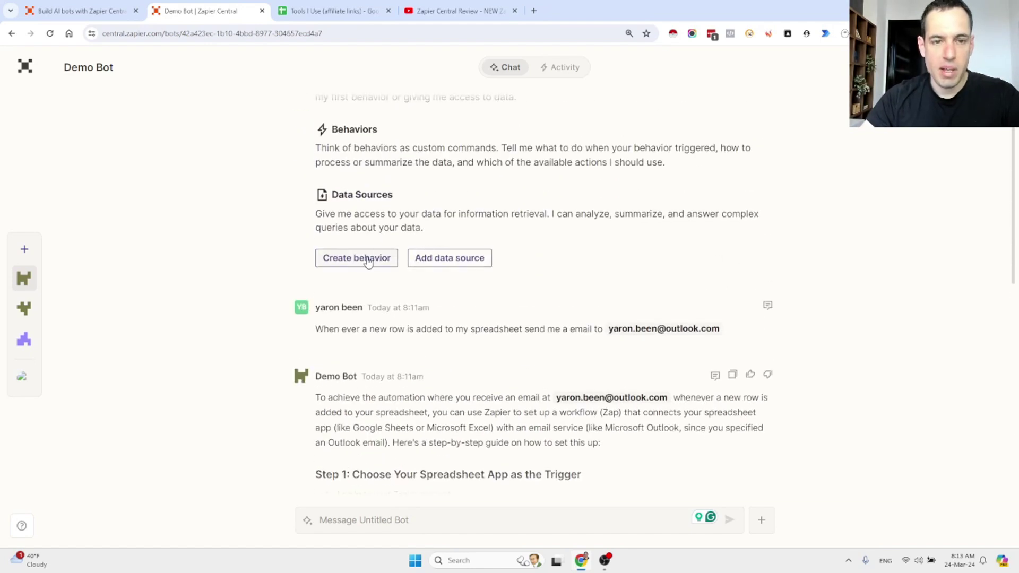
click(371, 259)
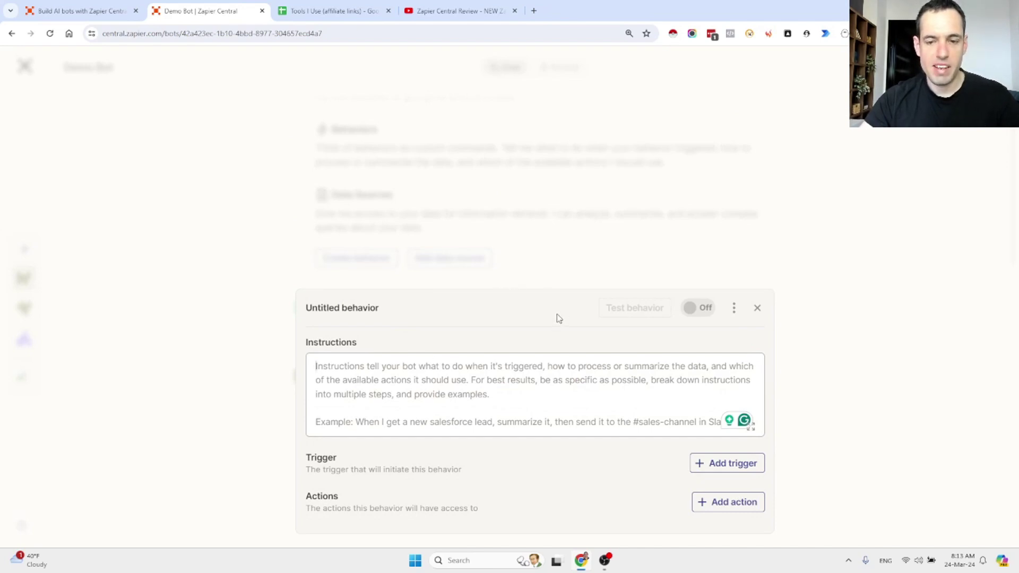
click(555, 253)
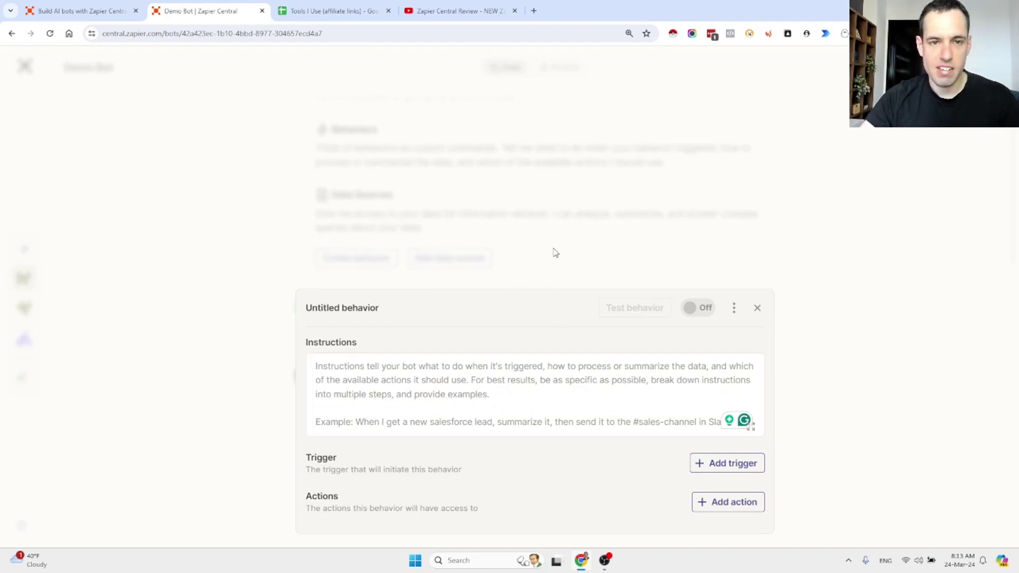
click(758, 308)
scroll(538, 330, down, 1)
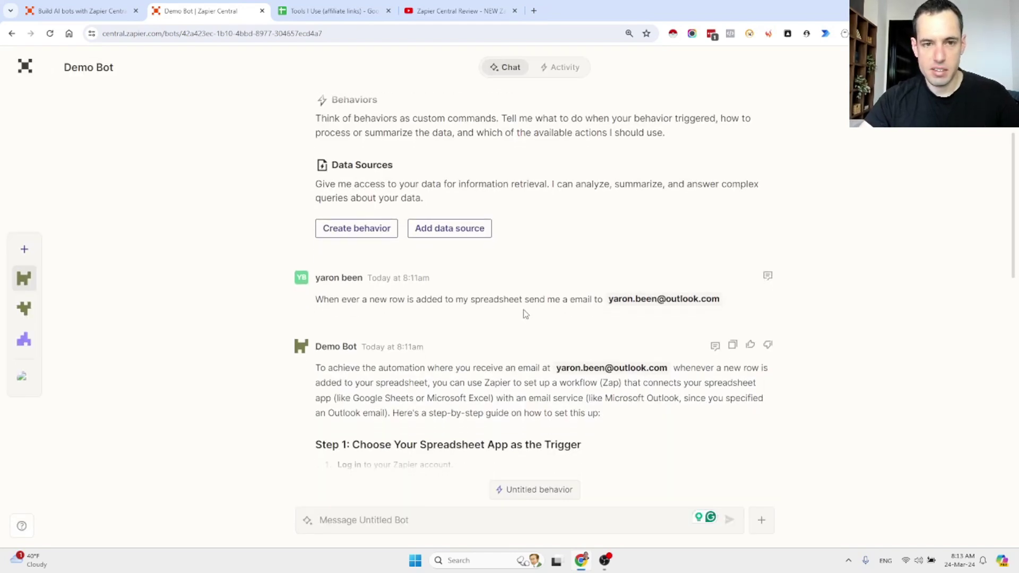
Paste the earlier email-on-new-row request into the untitled behavior's instructions.
triple_click(531, 300)
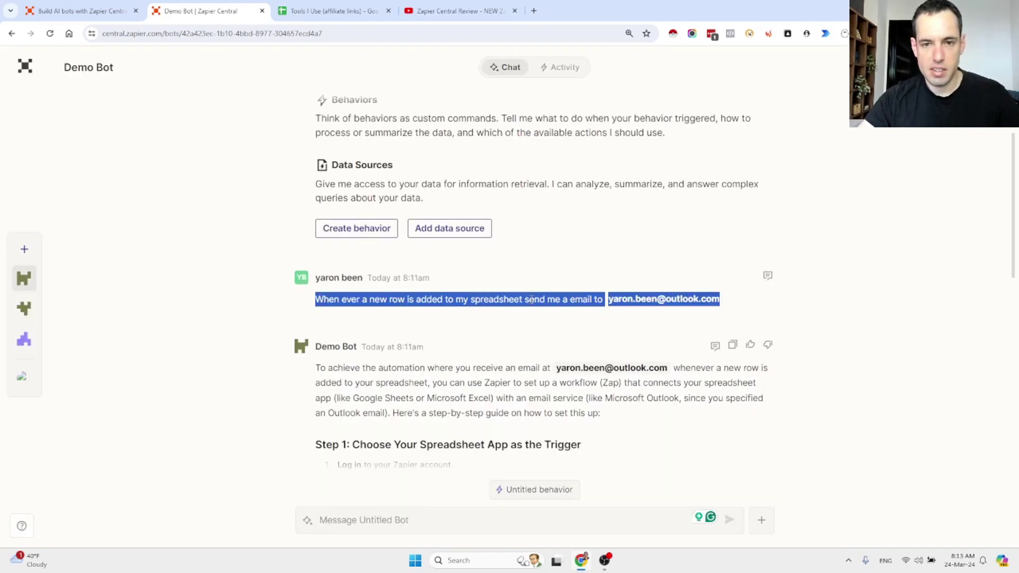
click(531, 494)
click(482, 391)
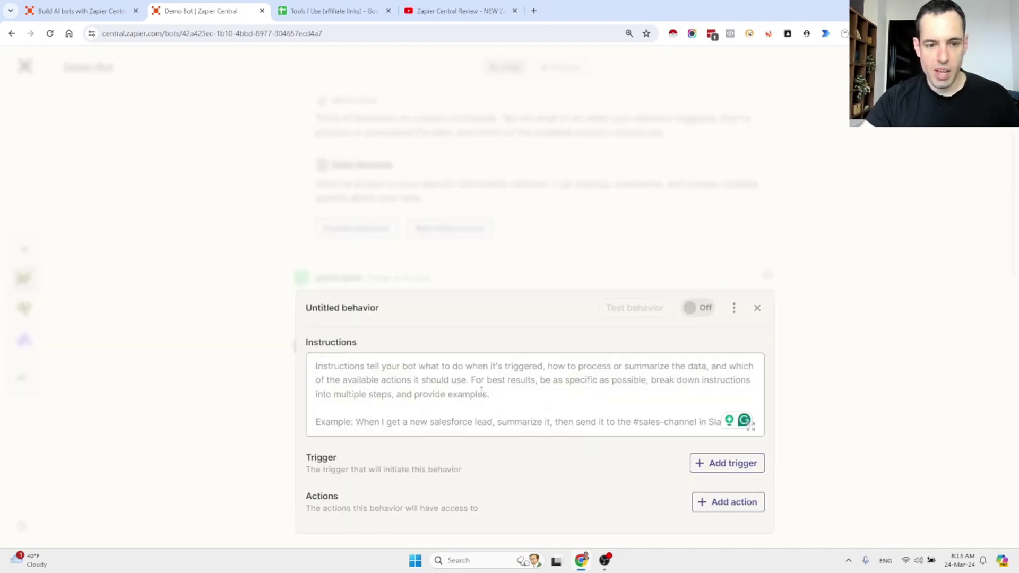
key(ctrl+v)
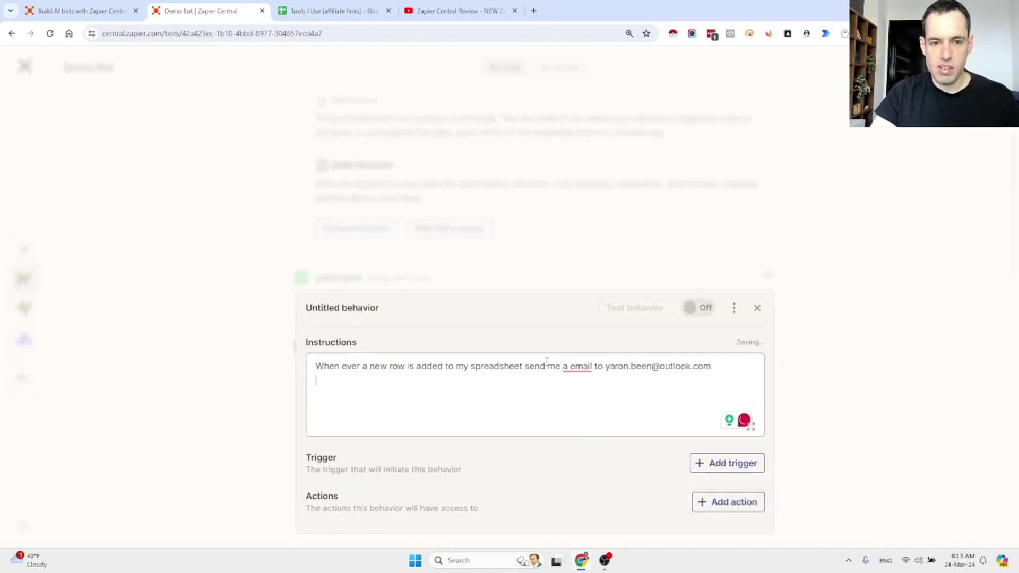
key(Return)
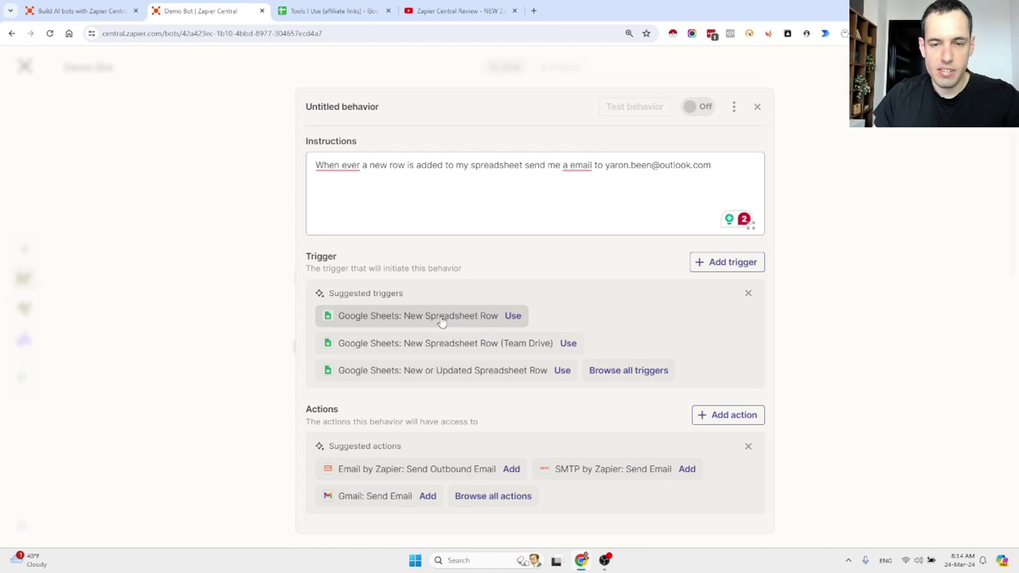
Add a Google Sheets New Spreadsheet Row trigger on the 'Tools I Use' worksheet of 'Tools I Use (affiliate links)'.
click(511, 317)
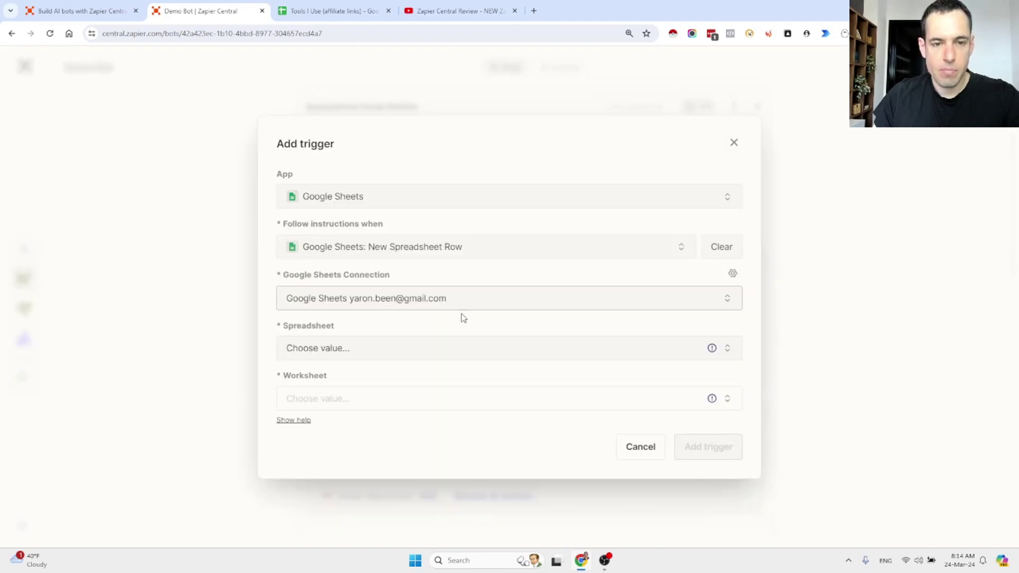
click(445, 352)
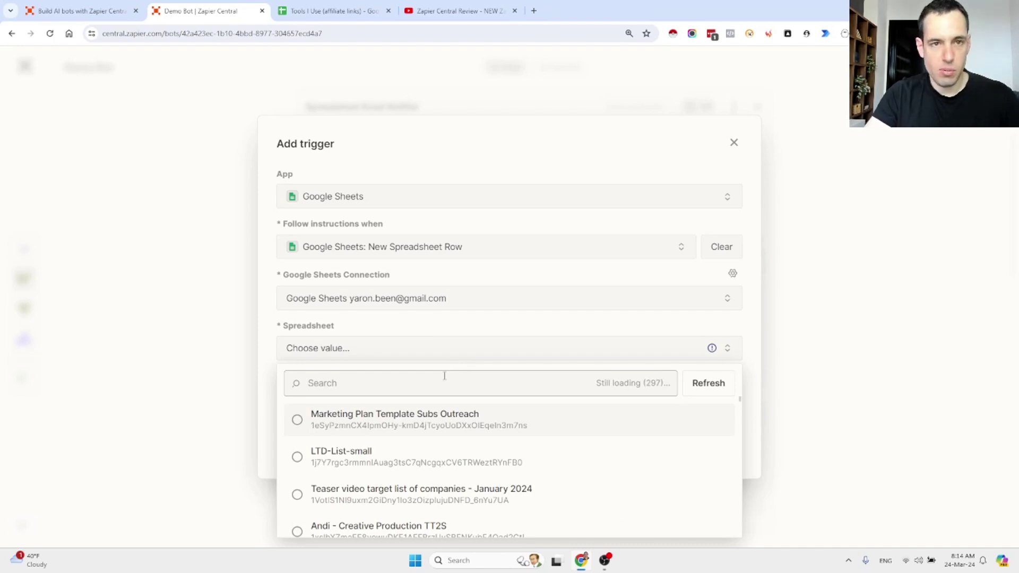
text(tools)
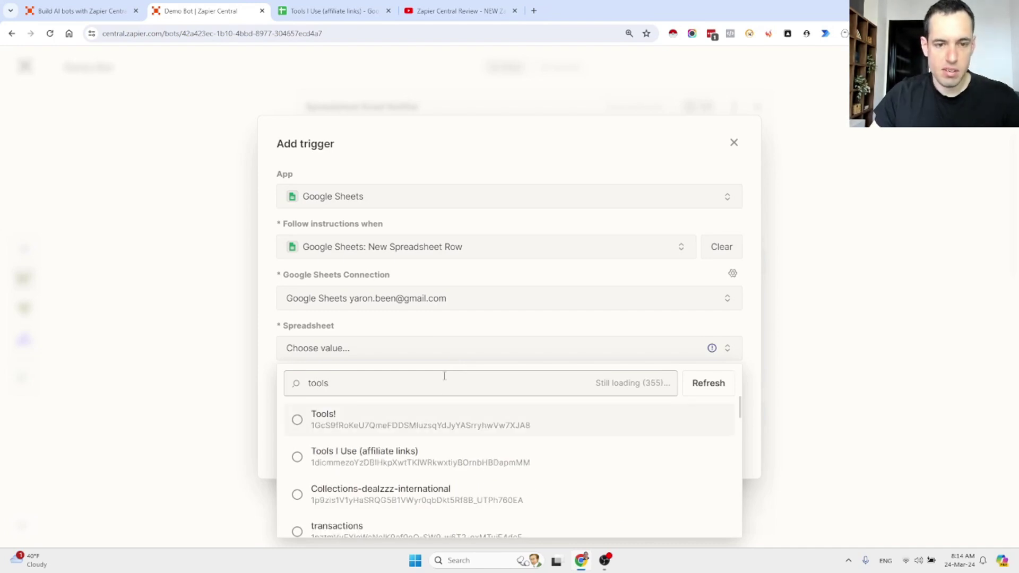
click(412, 453)
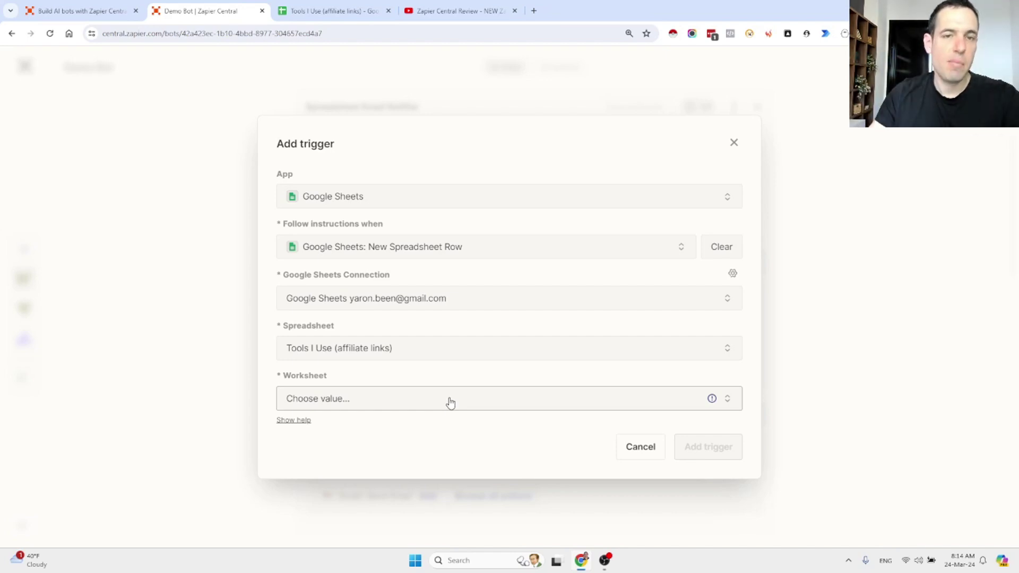
click(450, 402)
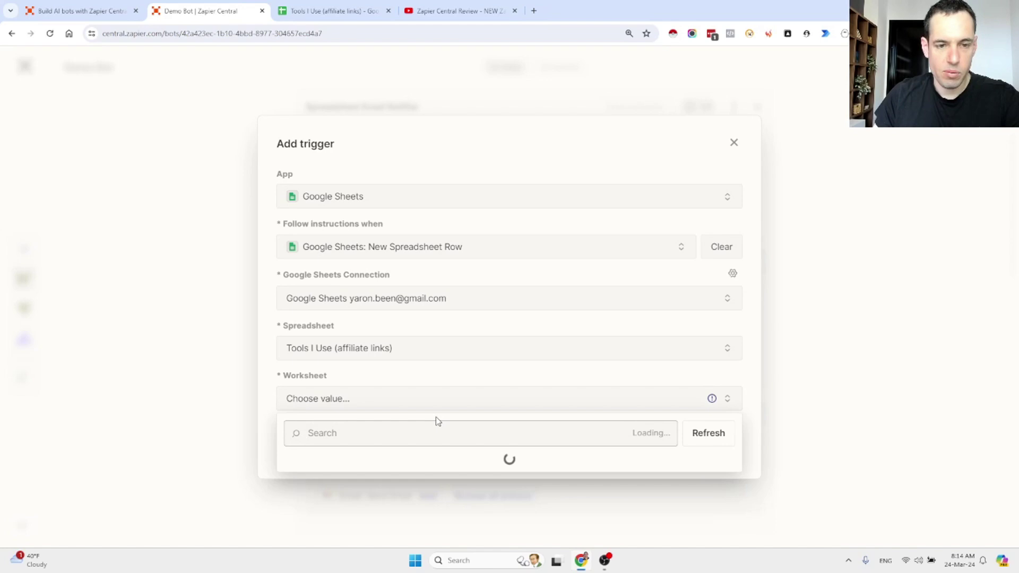
click(406, 469)
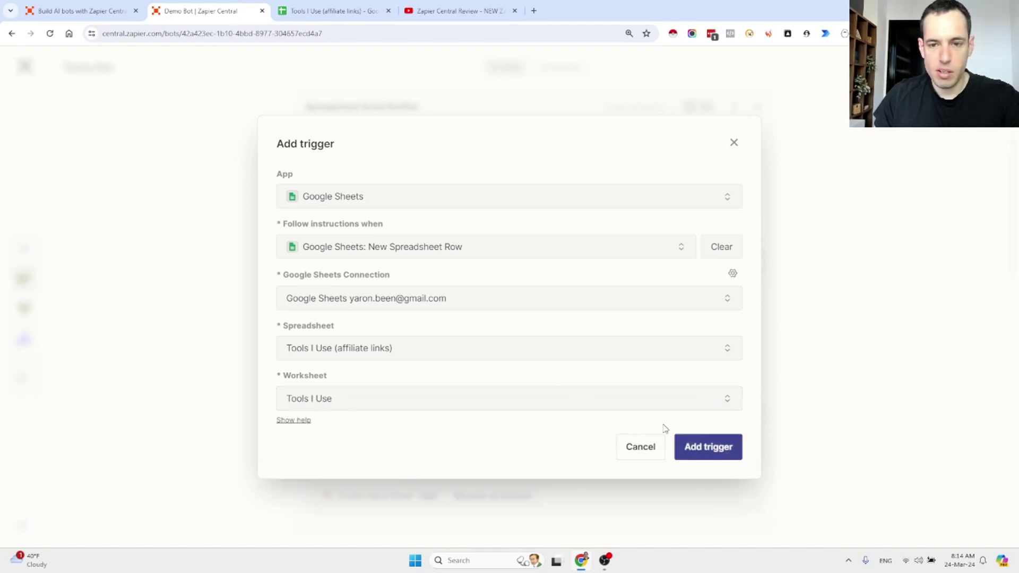
click(708, 450)
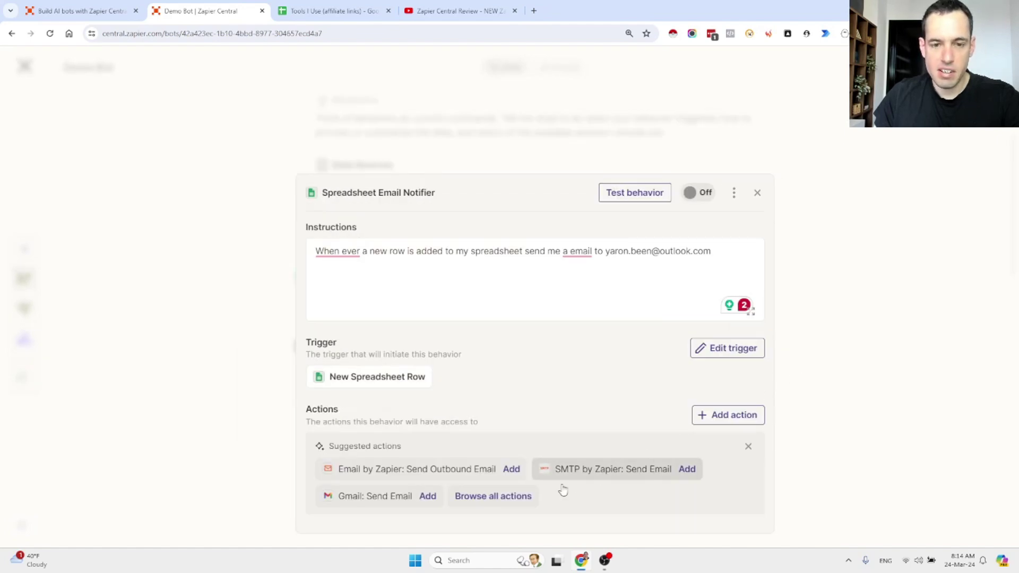
Add a Gmail Send Email action, keeping Cc and the other email fields AI-generated.
click(427, 496)
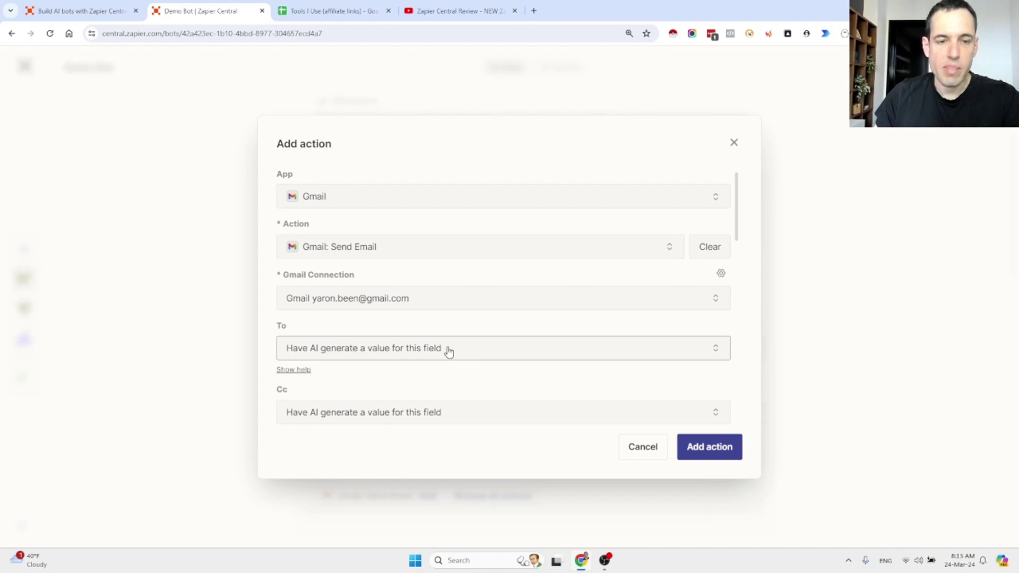
scroll(448, 352, down, 2)
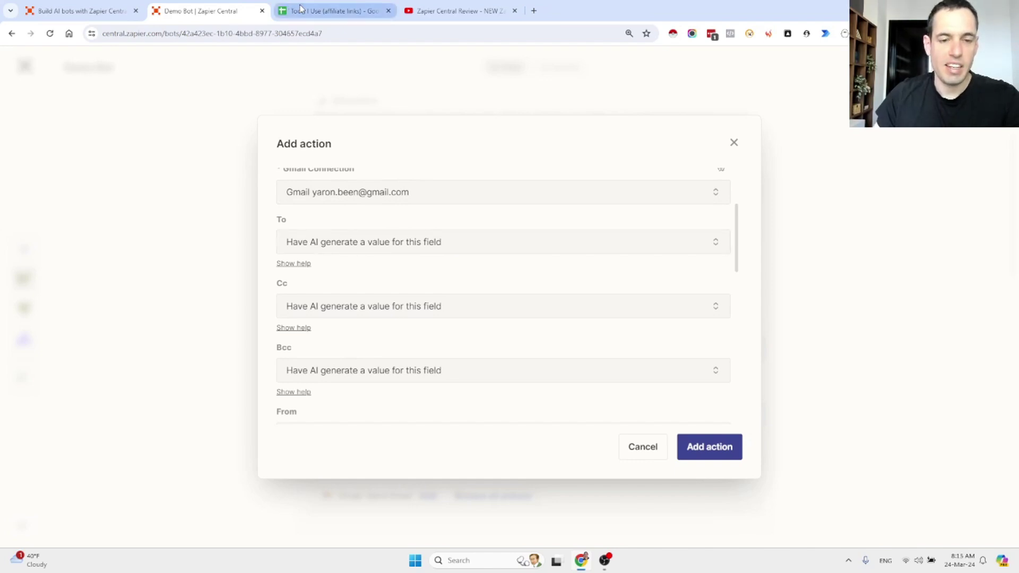
mouse_move(300, 7)
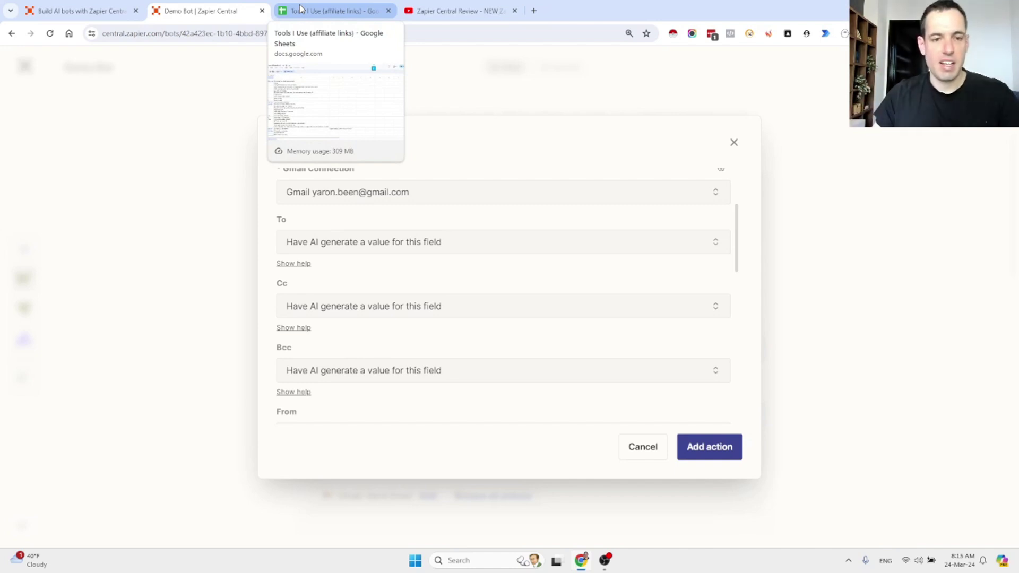
click(501, 315)
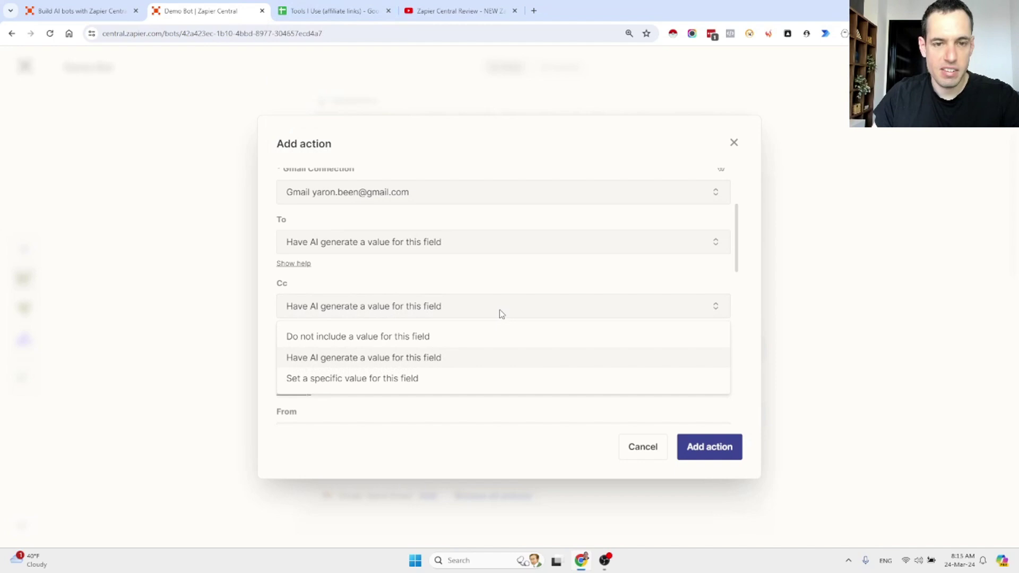
click(467, 313)
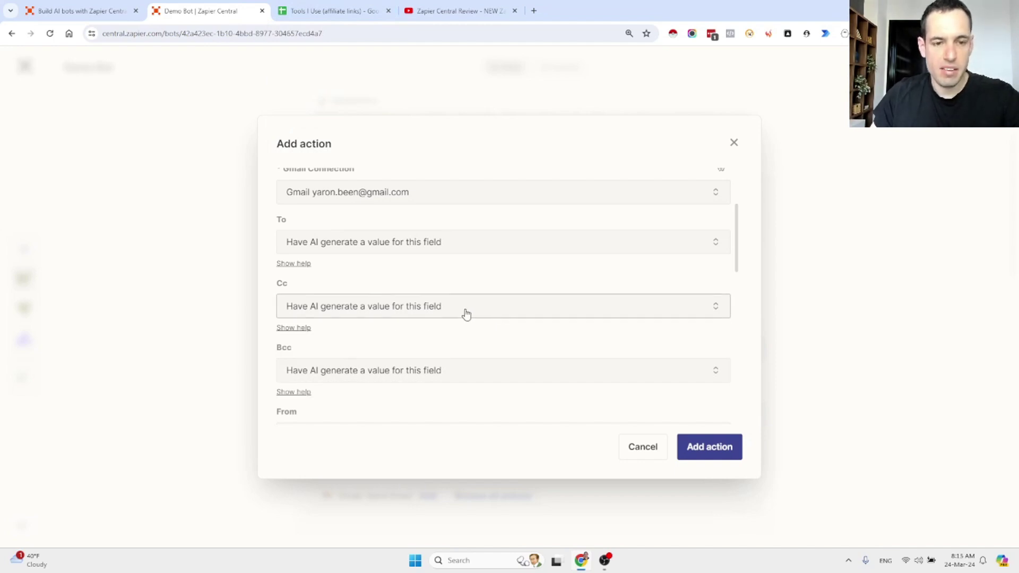
scroll(465, 313, down, 1)
scroll(466, 313, up, 2)
scroll(466, 313, down, 4)
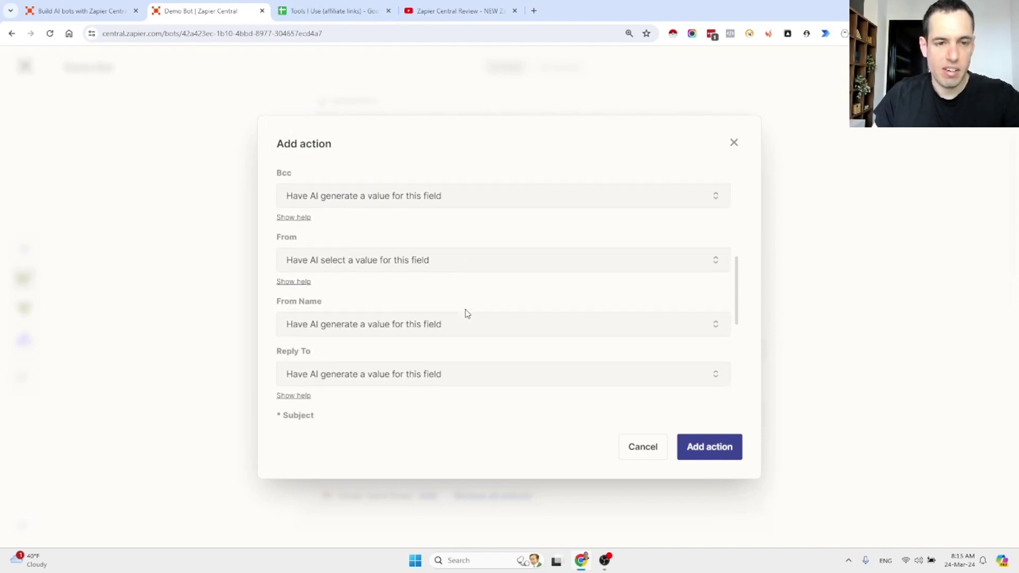
scroll(423, 336, up, 1)
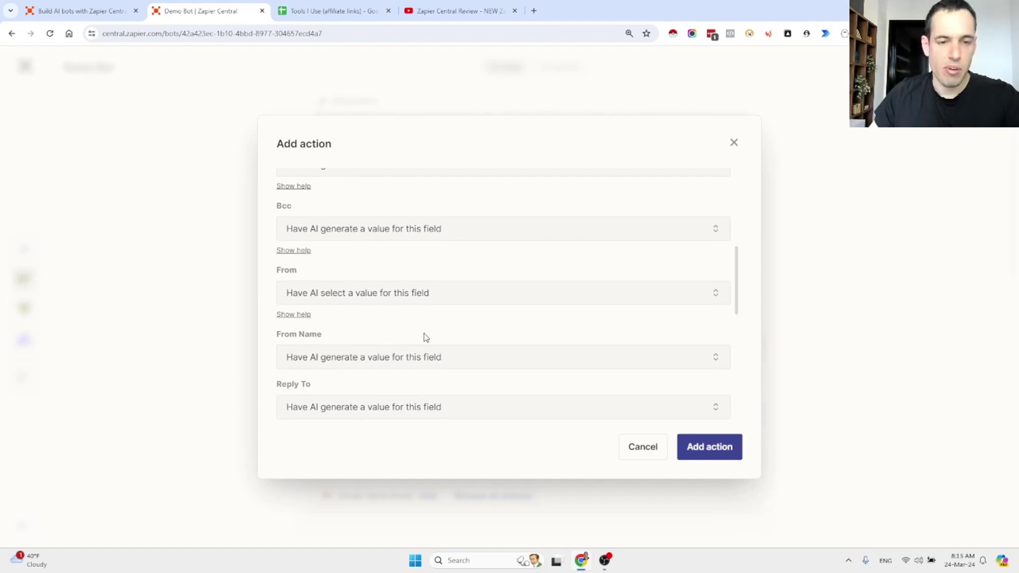
scroll(424, 338, down, 5)
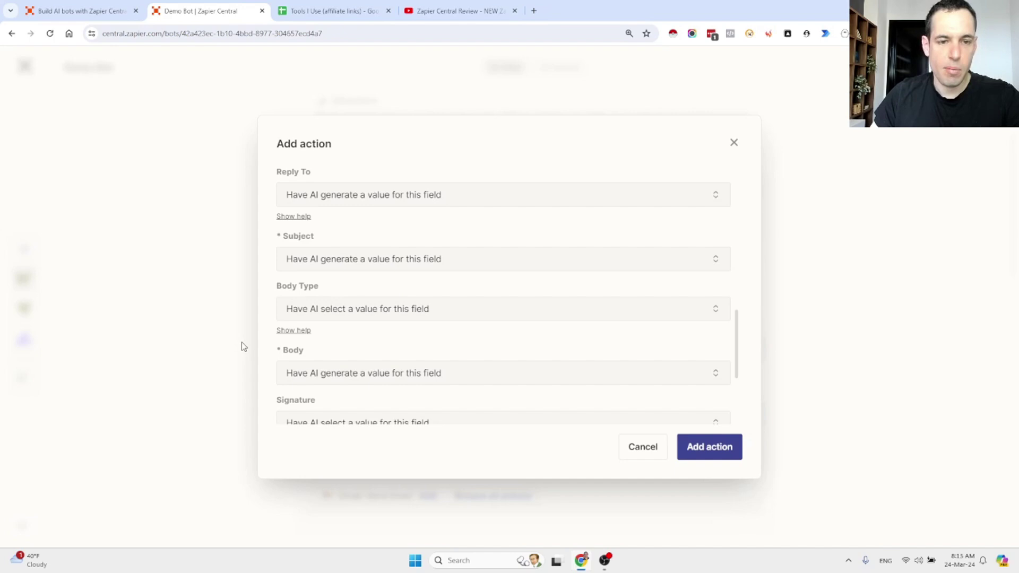
scroll(459, 386, down, 2)
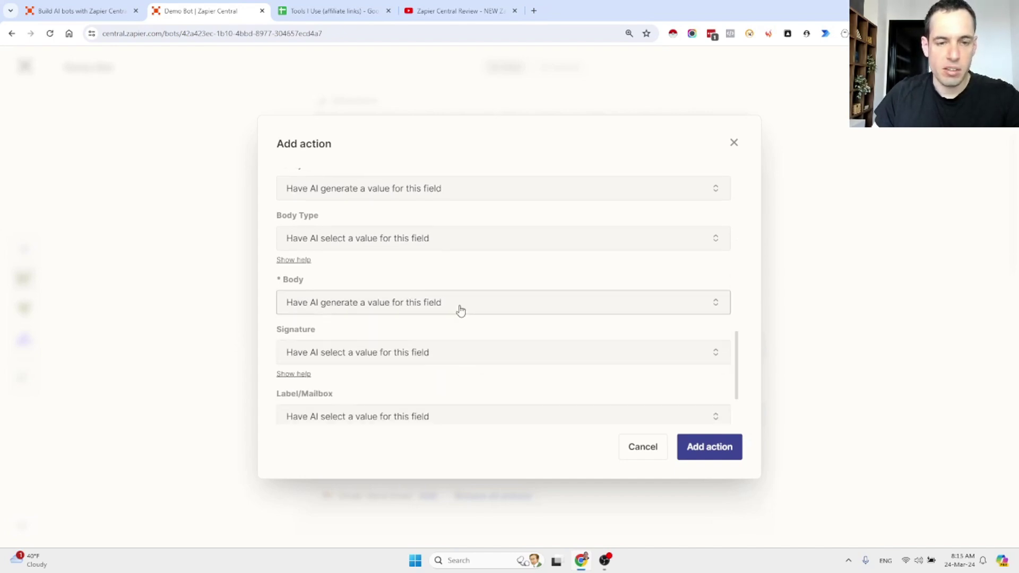
scroll(460, 312, down, 2)
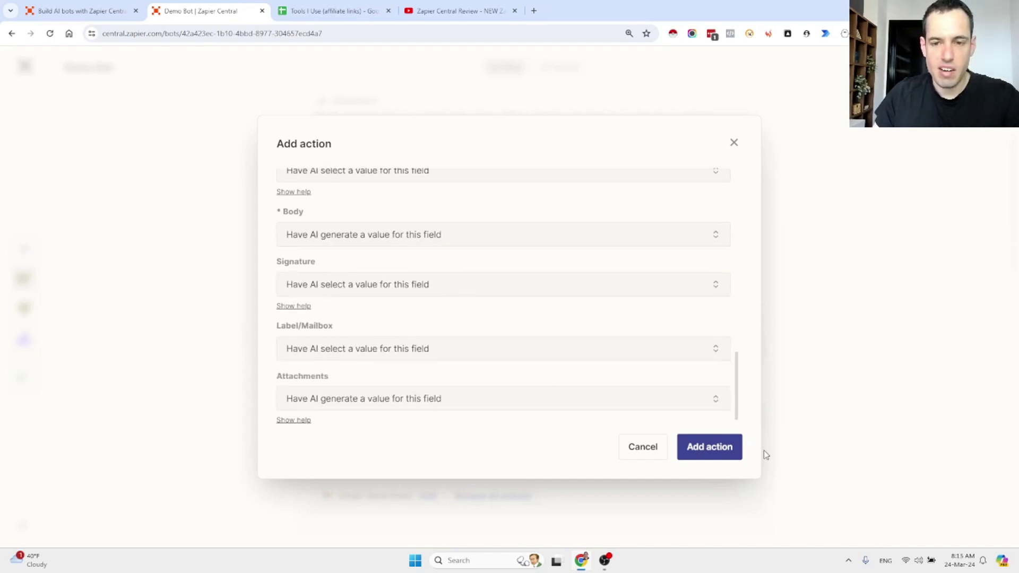
click(728, 450)
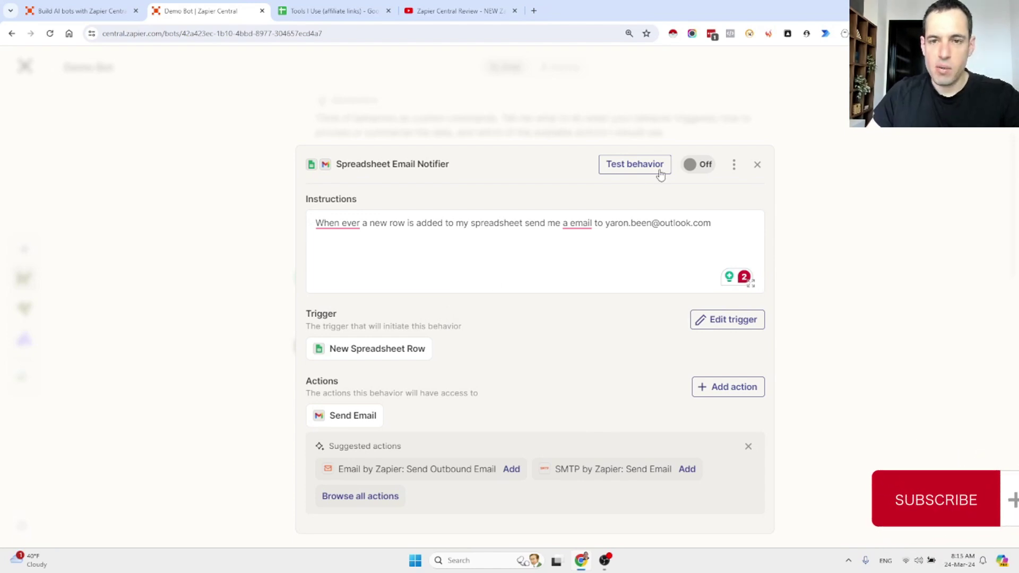
Run a test of the Spreadsheet Email Notifier behavior until it shows Action Complete.
click(634, 165)
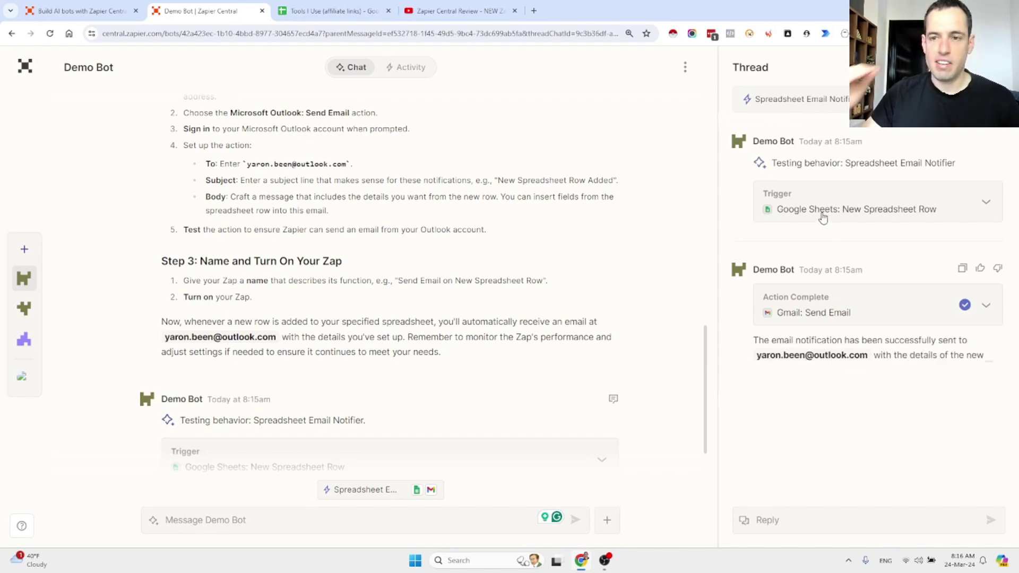
Check the Waalaxy entry in row 36 of the Tools I Use sheet, then return to Demo Bot.
click(311, 3)
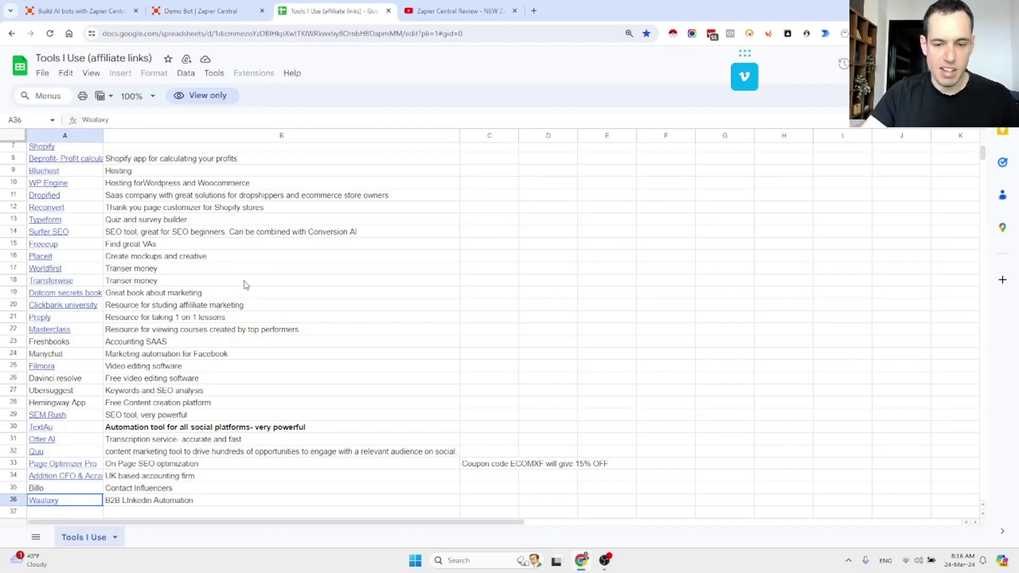
scroll(246, 285, down, 2)
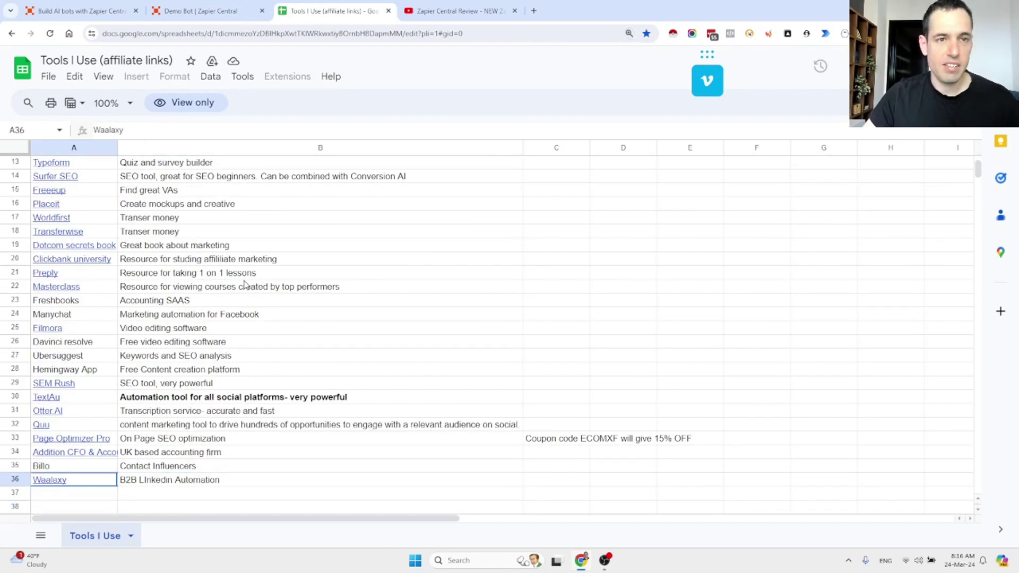
click(181, 10)
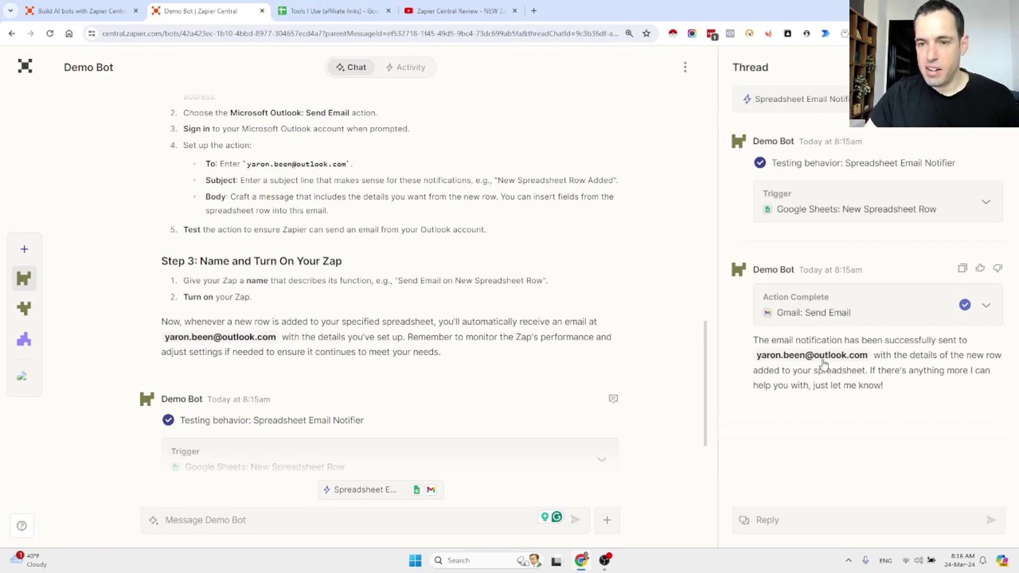
Launch Outlook and open the 'New Spreadsheet Row Added' email with the Waalaxy row details.
click(494, 560)
text(outlook)
key(Escape)
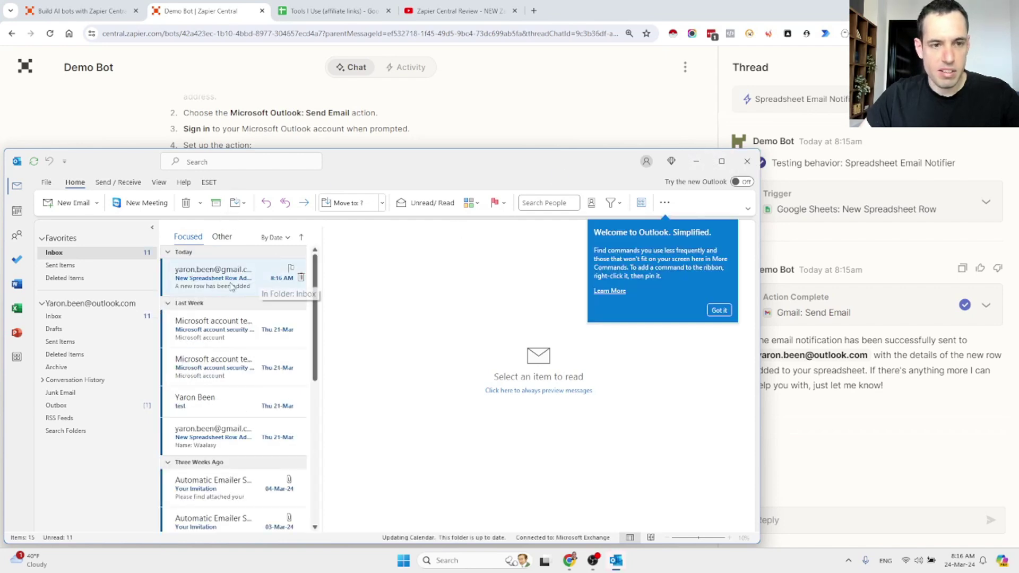
click(231, 285)
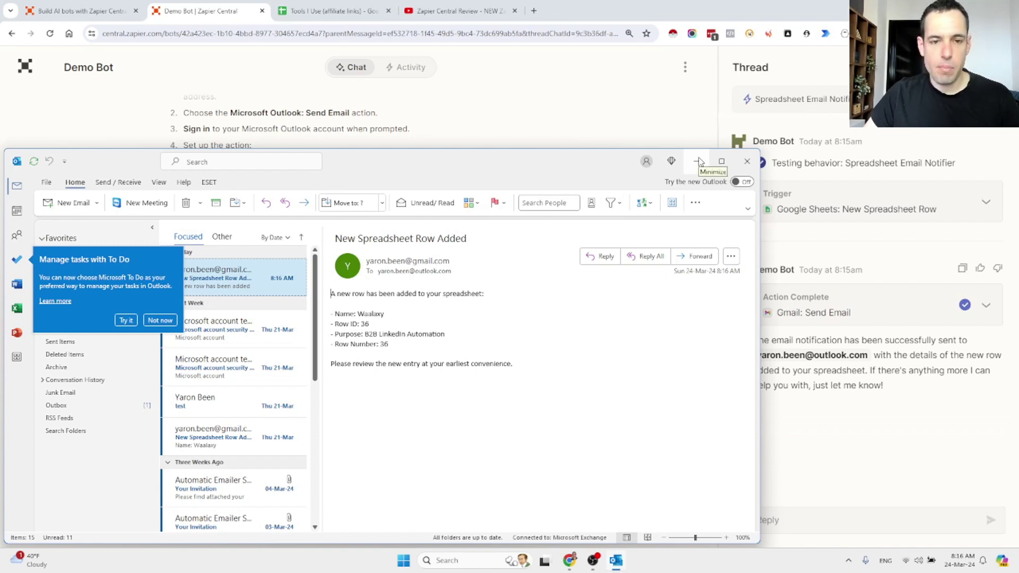
click(698, 161)
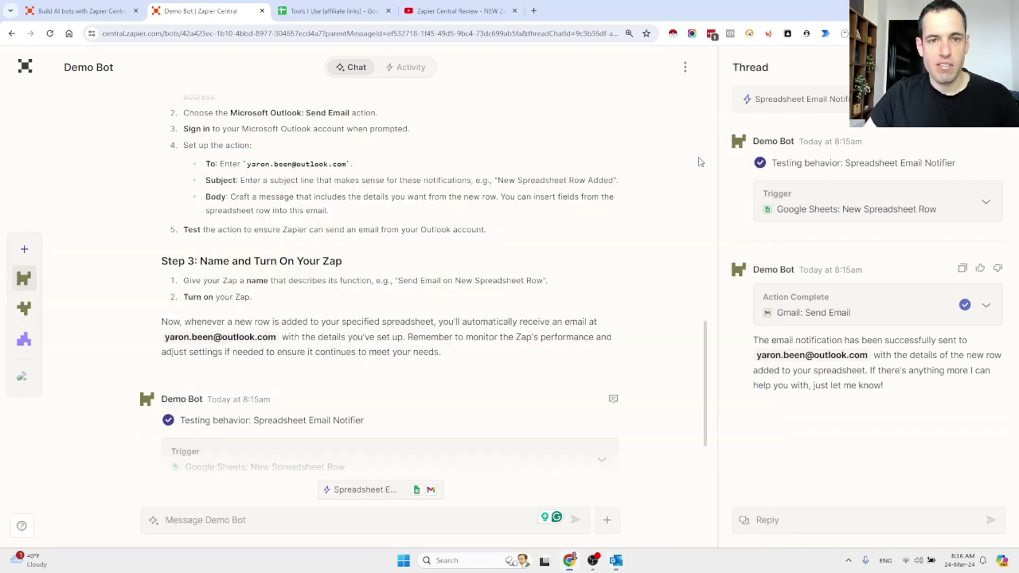